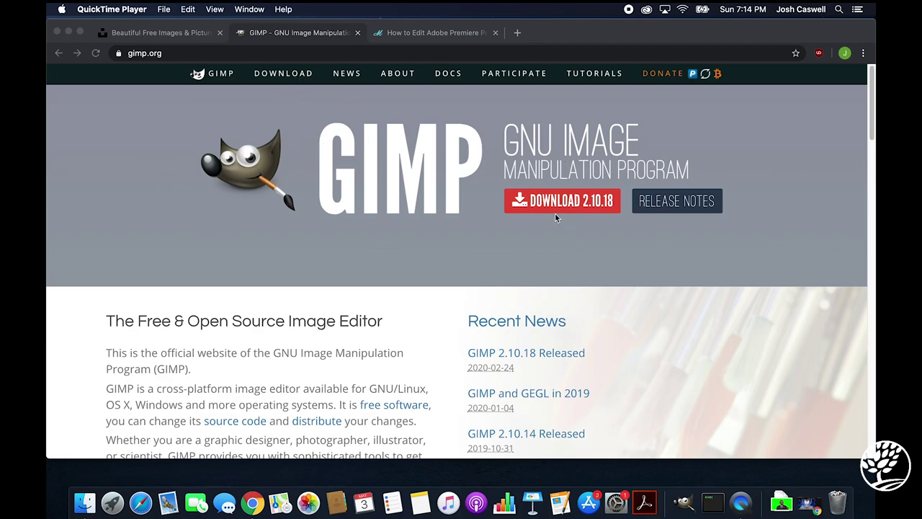
Step: Open the GIMP downloads page at the macOS packages, then minimize Chrome
click(602, 206)
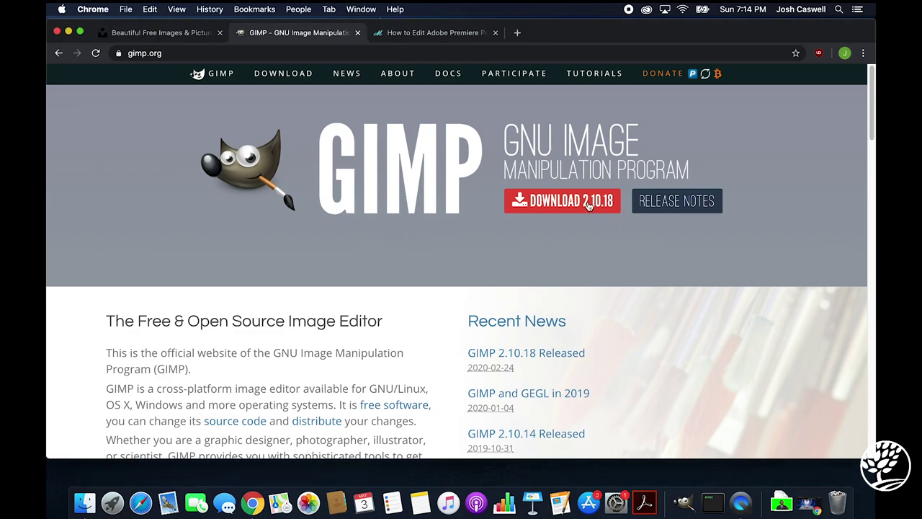
scroll(505, 228, down, 1)
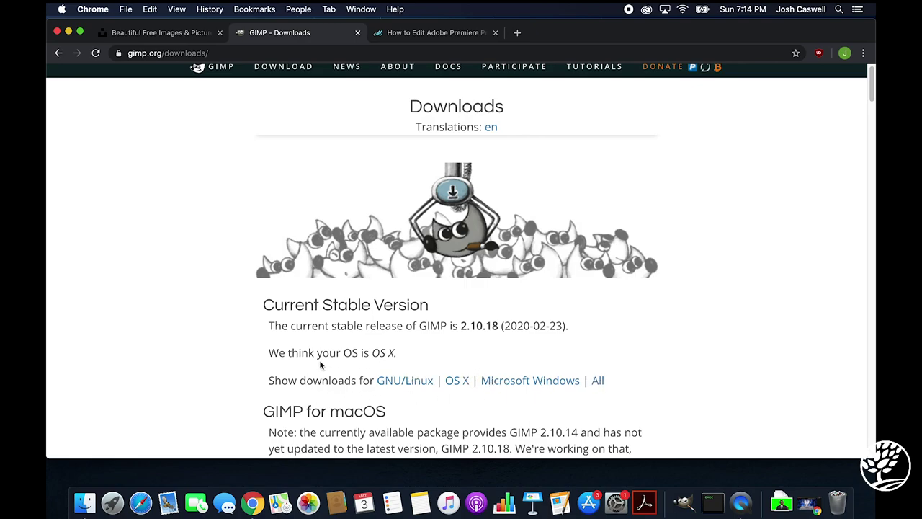
scroll(472, 378, down, 3)
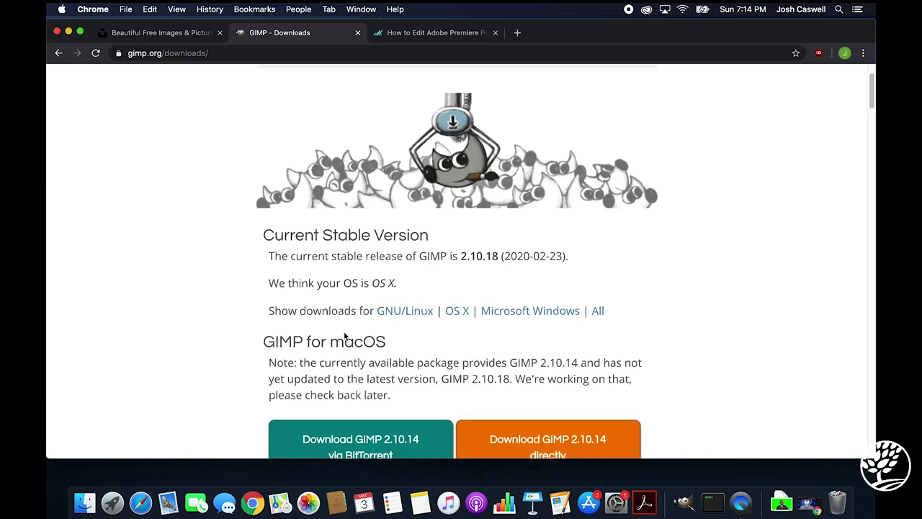
scroll(534, 327, down, 2)
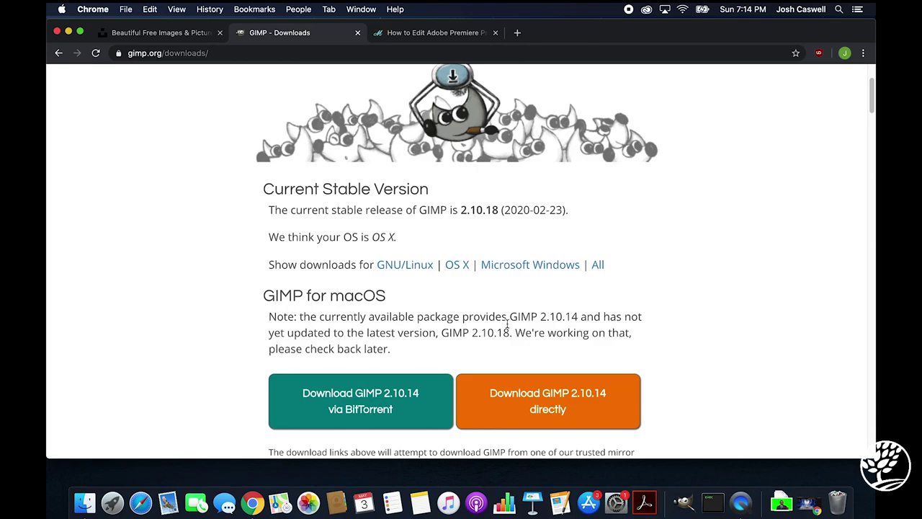
drag(387, 301, 309, 305)
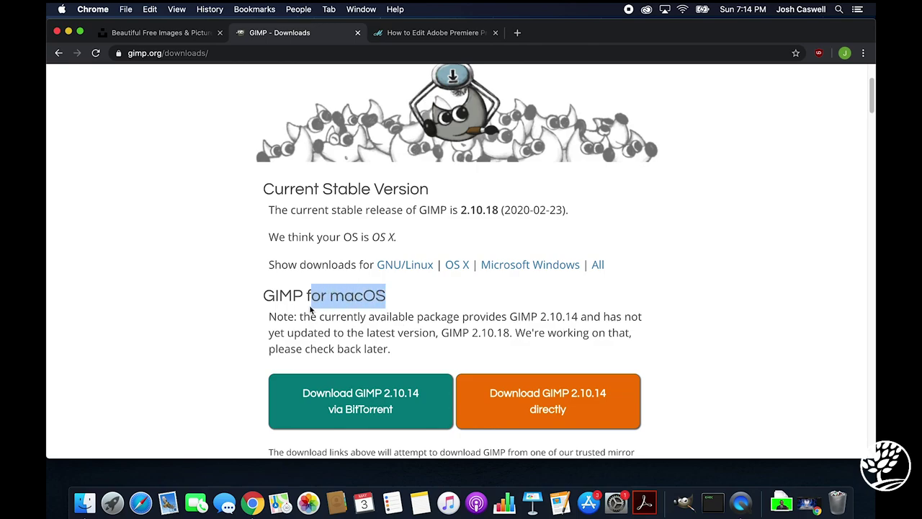
click(446, 282)
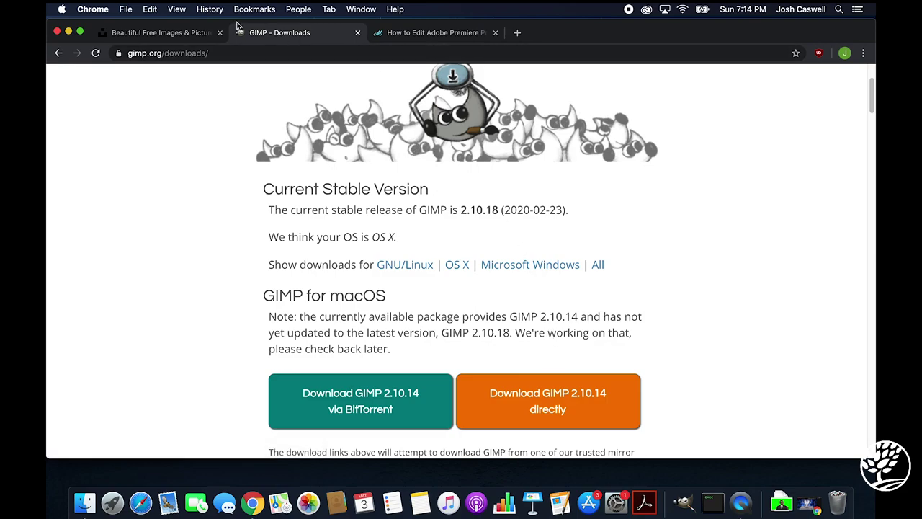
click(69, 32)
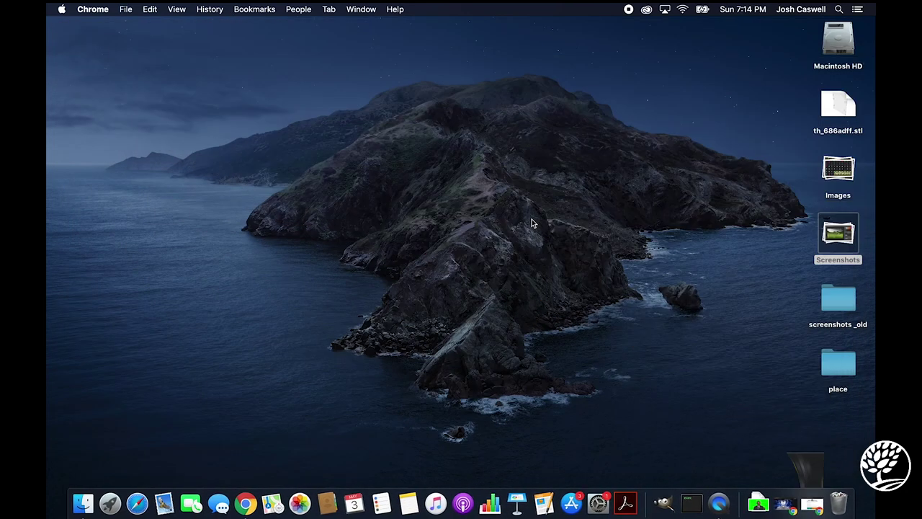
Step: Launch GIMP from the Dock and wait for its empty workspace
click(663, 506)
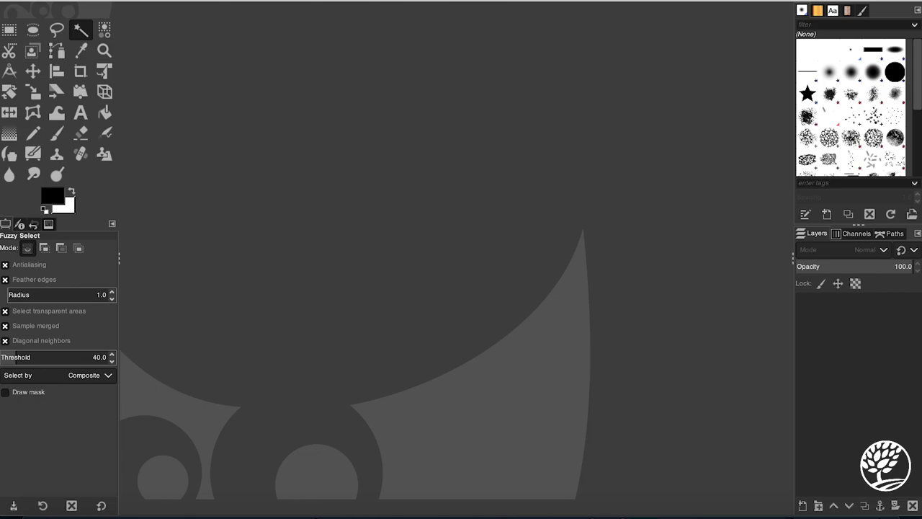
Step: Open adobe-premiere-green-screen-tutorial.jpg from Recently Used via File > Open
click(108, 1)
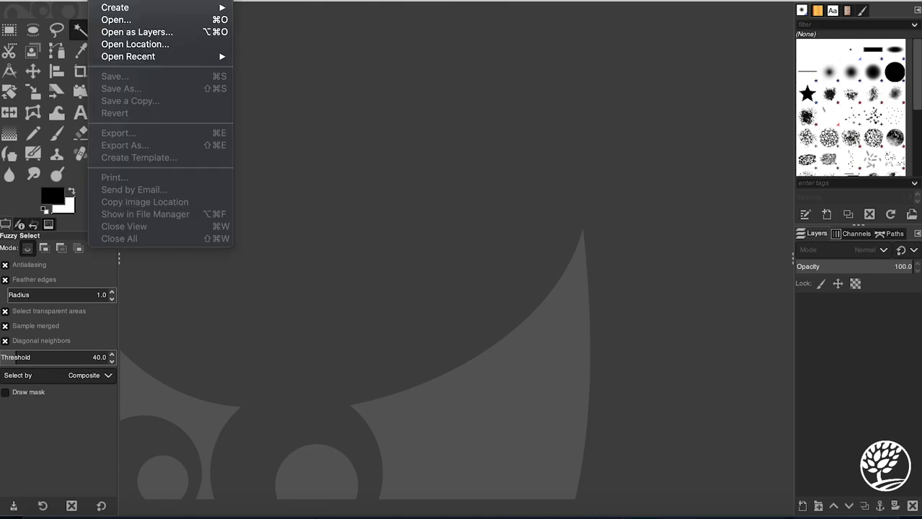
click(113, 19)
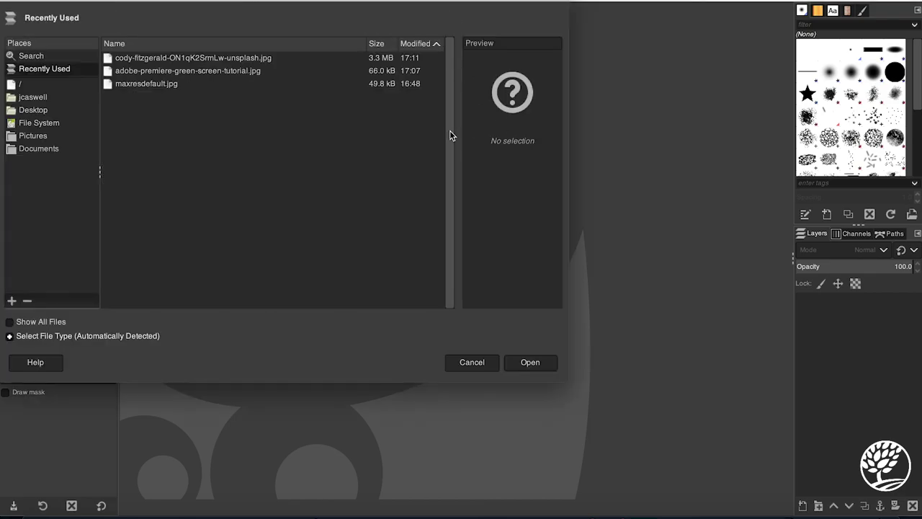
click(221, 76)
click(540, 363)
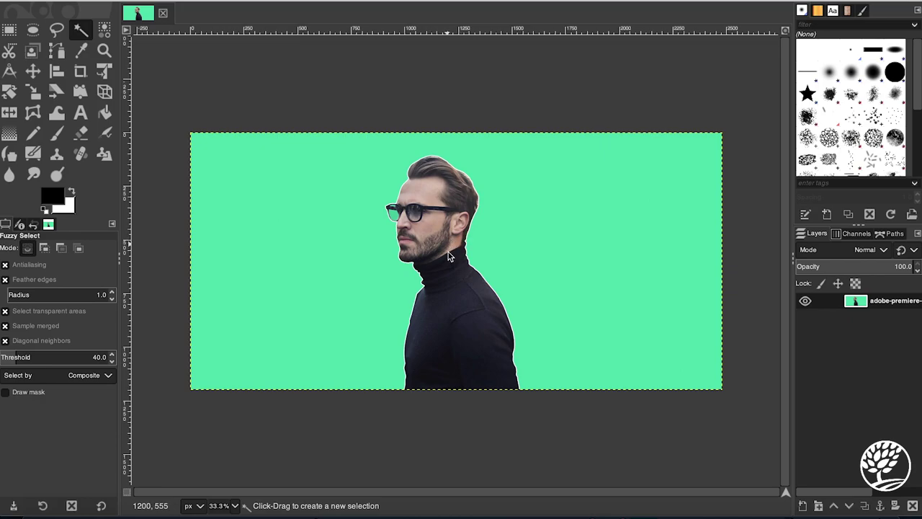
ctrl+scroll(448, 255, up, 3)
ctrl+scroll(461, 256, up, 2)
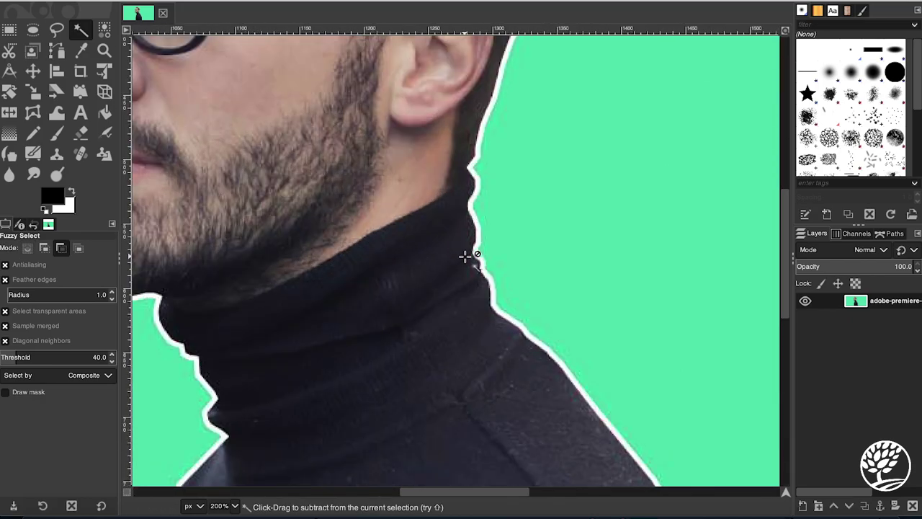
ctrl+scroll(487, 218, down, 3)
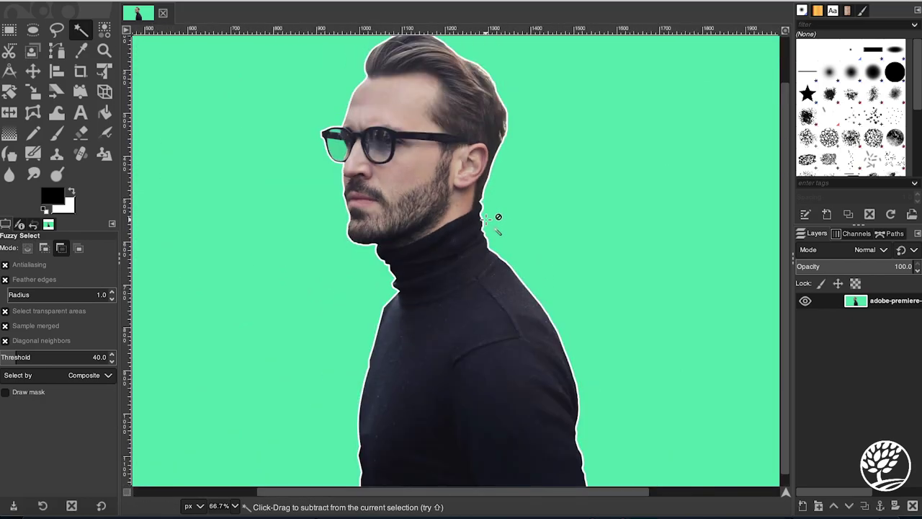
ctrl+scroll(487, 217, down, 2)
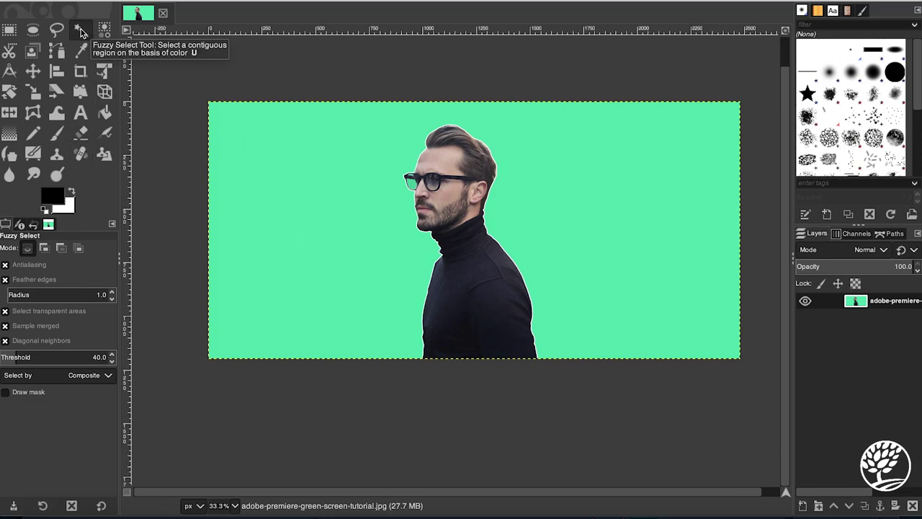
Step: Fuzzy-select the green background around the man, checking the face and glasses edge up close
click(363, 189)
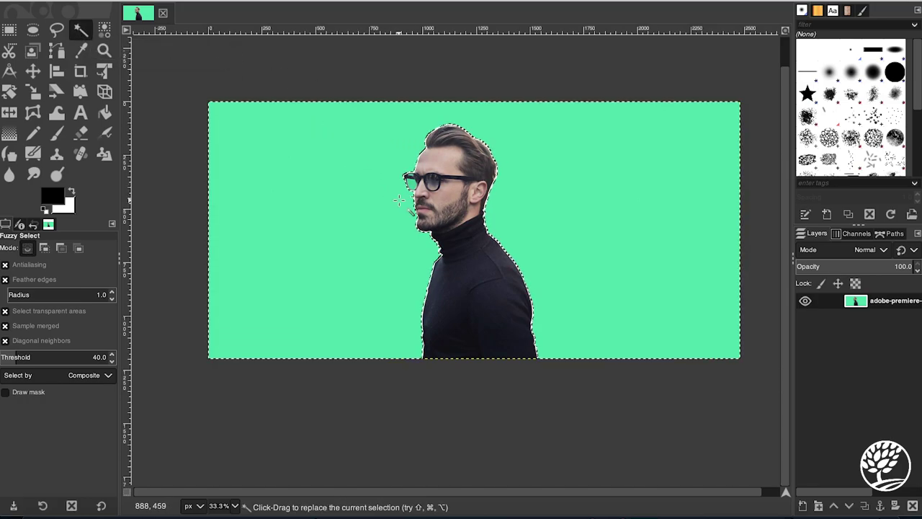
ctrl+scroll(401, 199, up, 2)
ctrl+scroll(400, 199, up, 5)
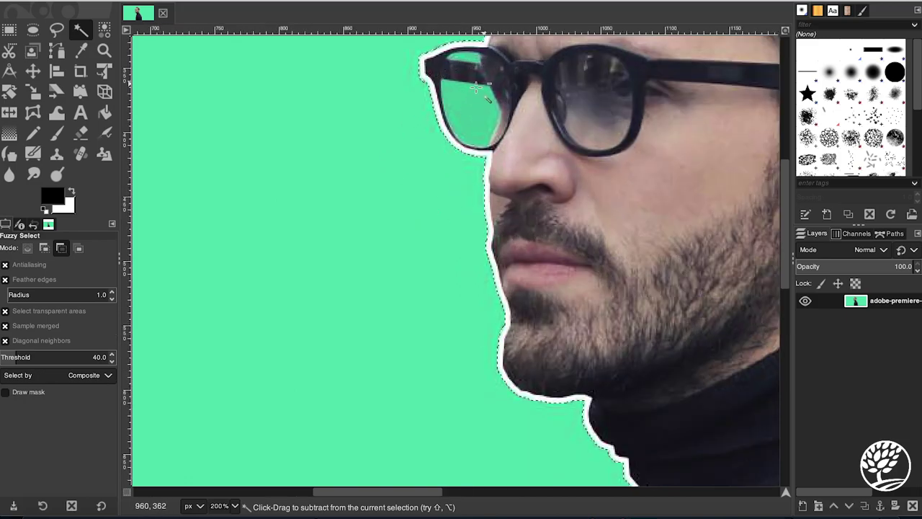
ctrl+scroll(504, 143, down, 2)
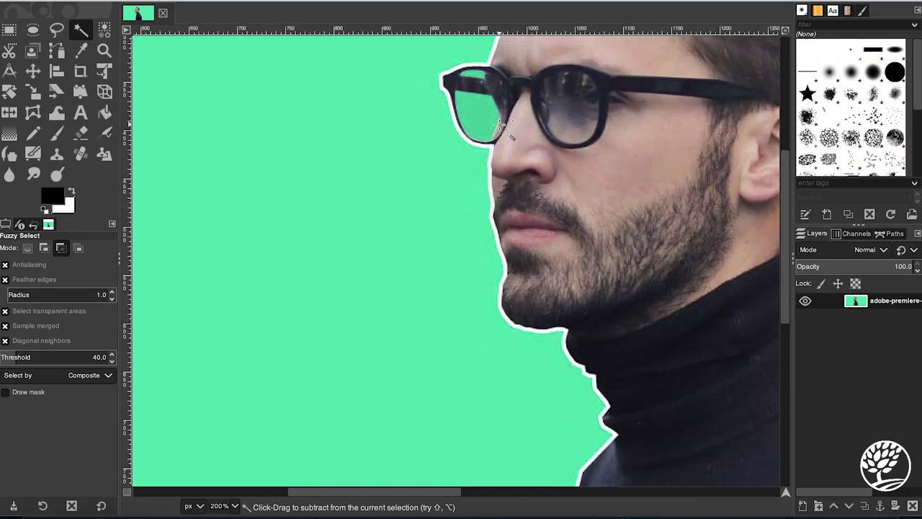
ctrl+scroll(505, 143, down, 1)
ctrl+scroll(504, 142, up, 3)
ctrl+scroll(495, 137, up, 3)
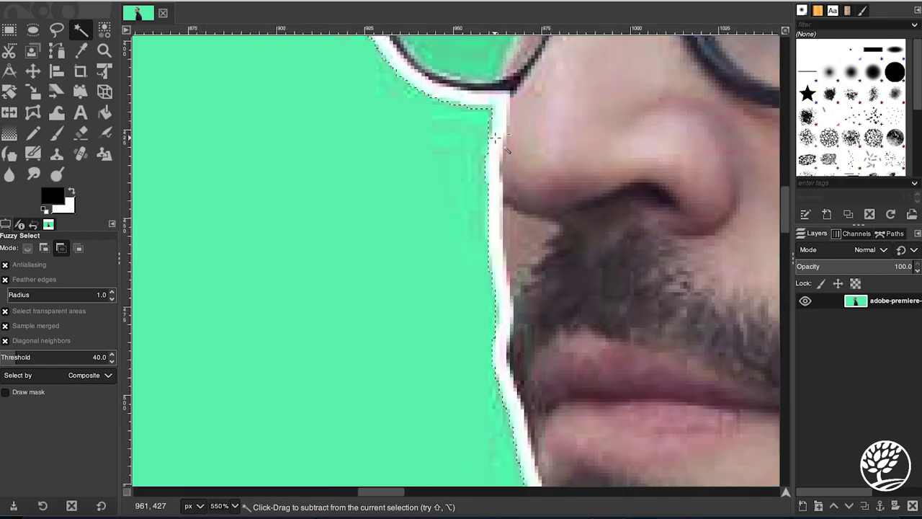
ctrl+scroll(473, 108, up, 3)
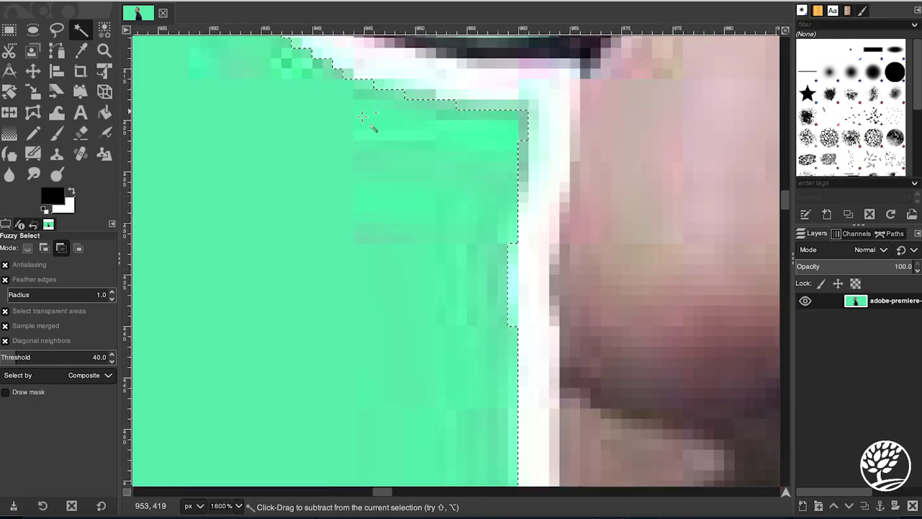
scroll(481, 119, up, 3)
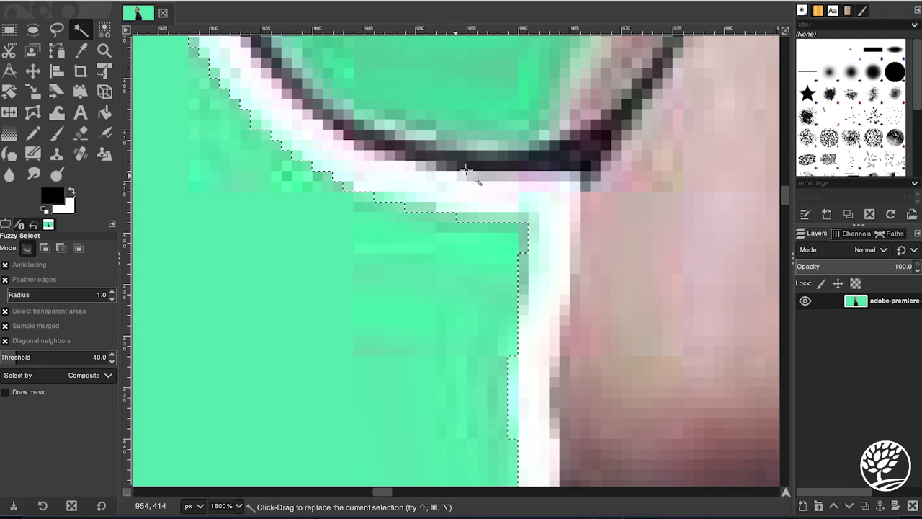
scroll(462, 199, down, 2)
scroll(461, 199, down, 3)
scroll(462, 199, down, 3)
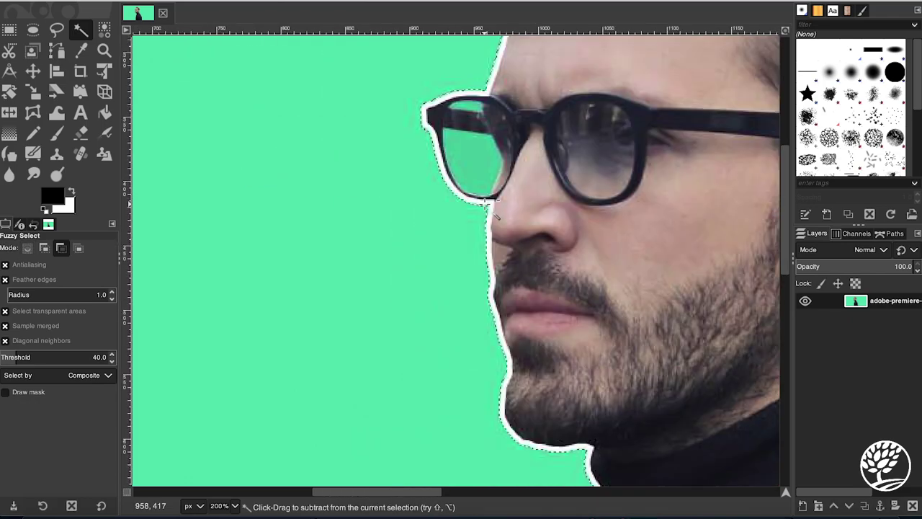
scroll(494, 211, down, 2)
scroll(496, 213, down, 1)
scroll(496, 214, down, 1)
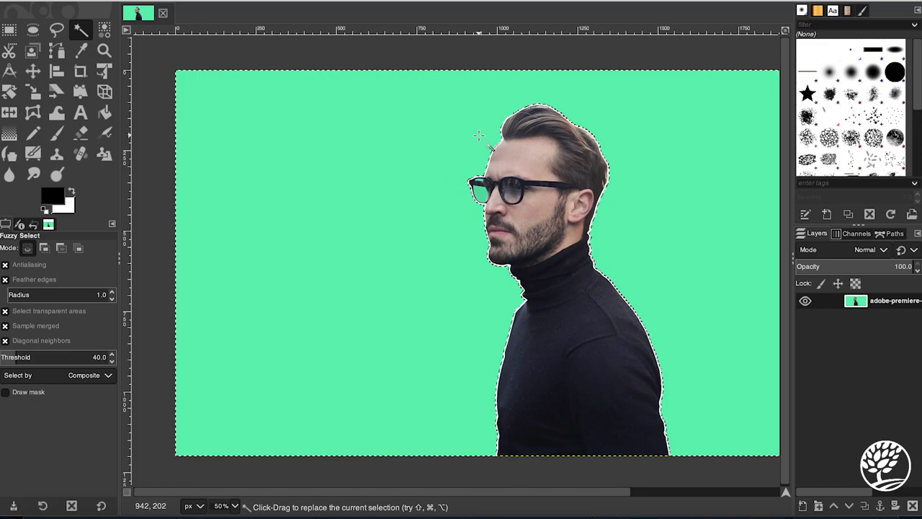
Step: Toggle Fuzzy Select's subtract and intersect modes, then clear the selection
key(ctrl)
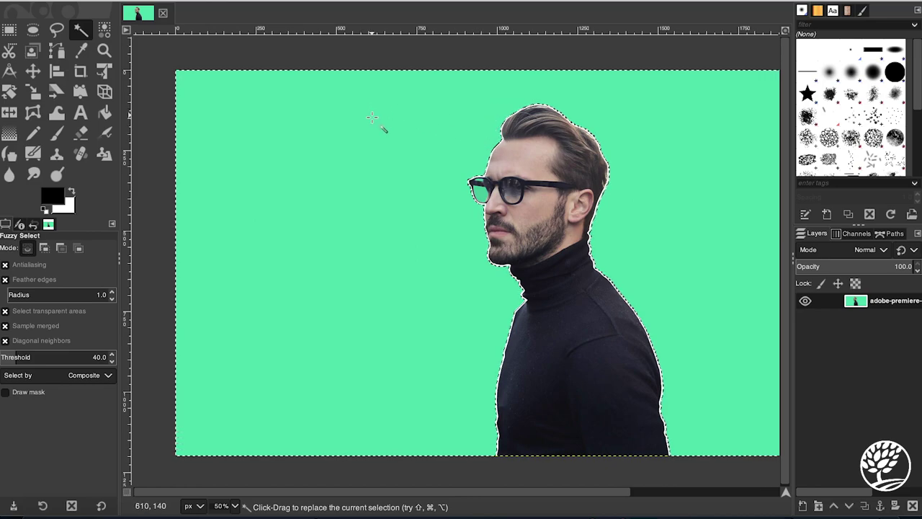
key(shift+ctrl)
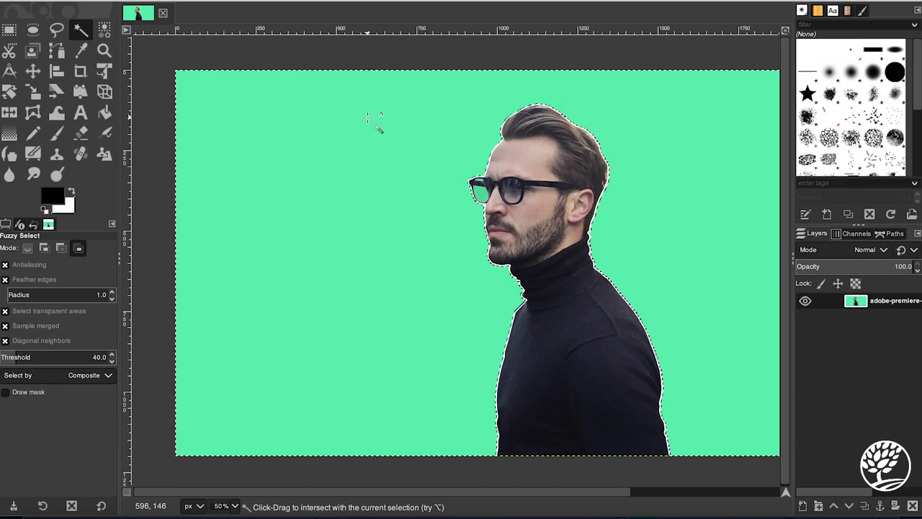
ctrl+shift+click(367, 118)
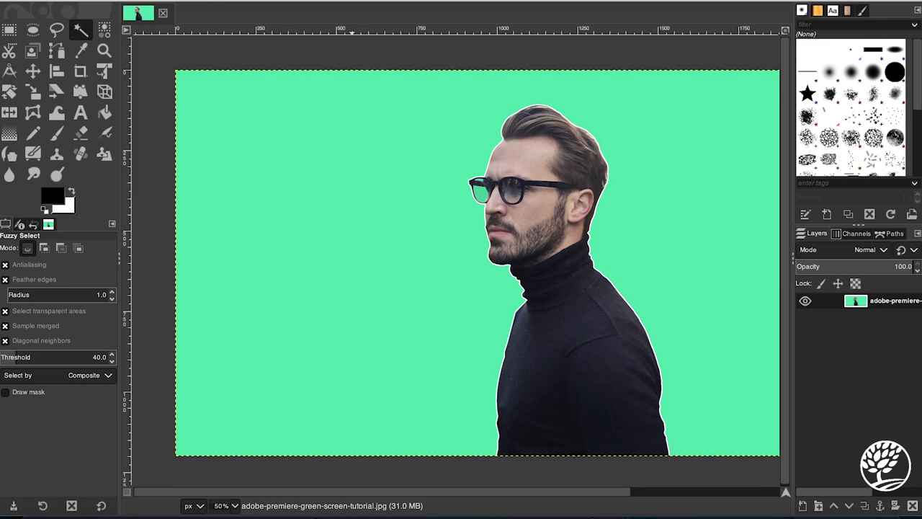
click(268, 0)
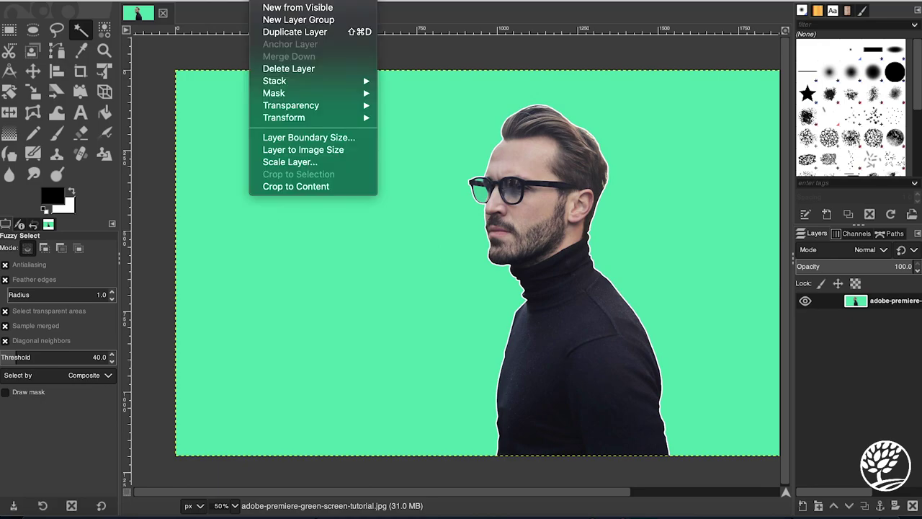
mouse_move(291, 105)
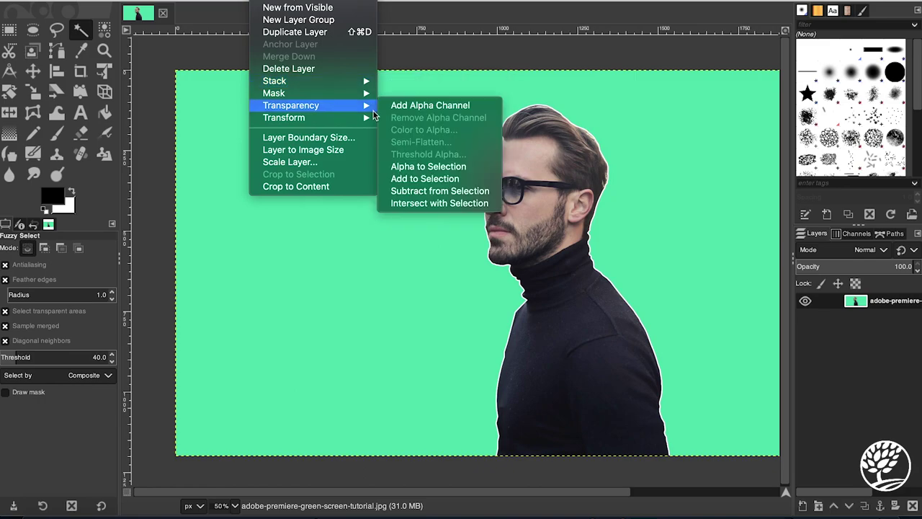
Step: Add an alpha channel to the photo layer via Layer > Transparency
click(412, 108)
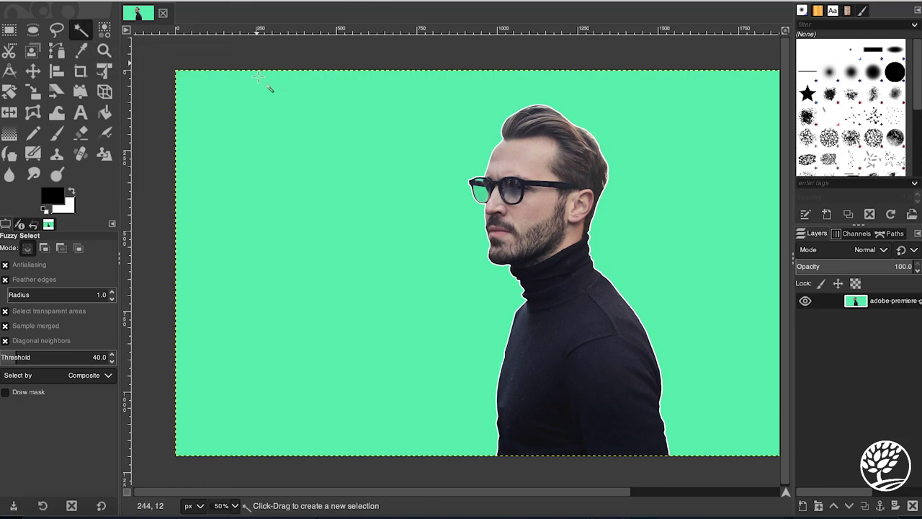
click(353, 132)
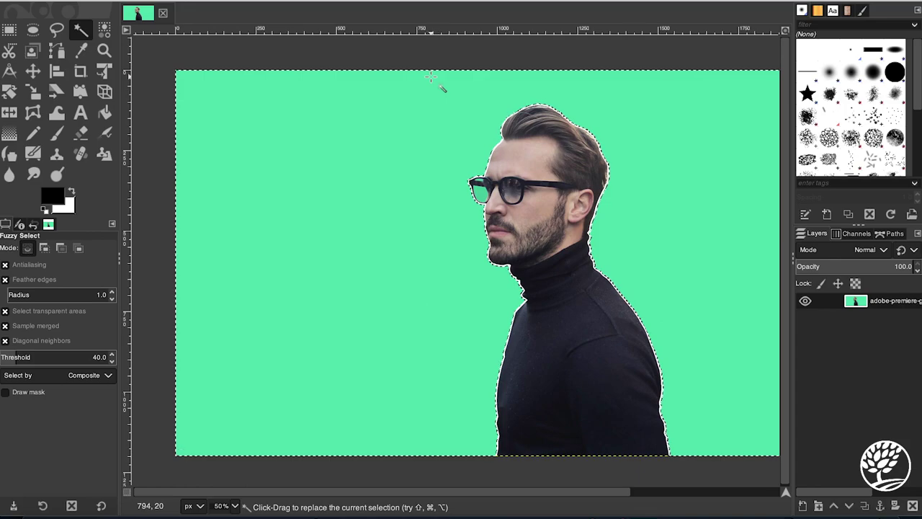
scroll(506, 180, up, 3)
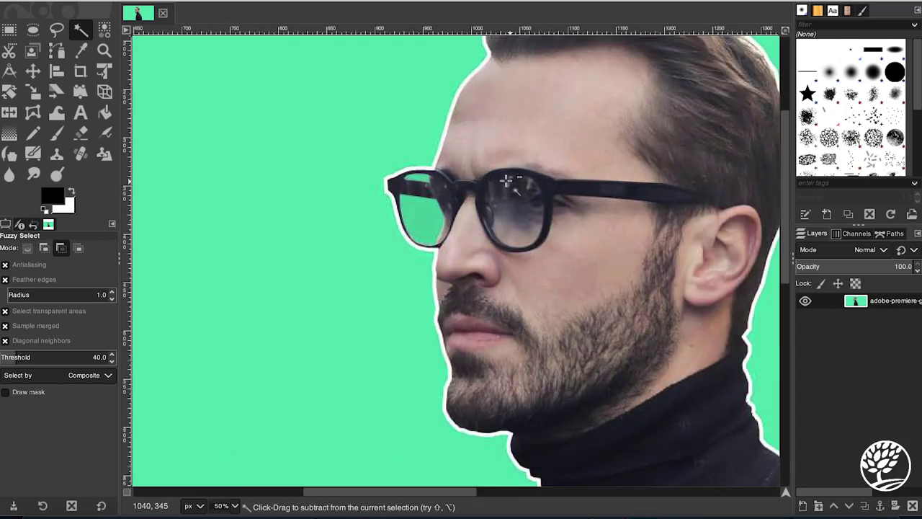
scroll(432, 151, up, 2)
scroll(427, 147, up, 2)
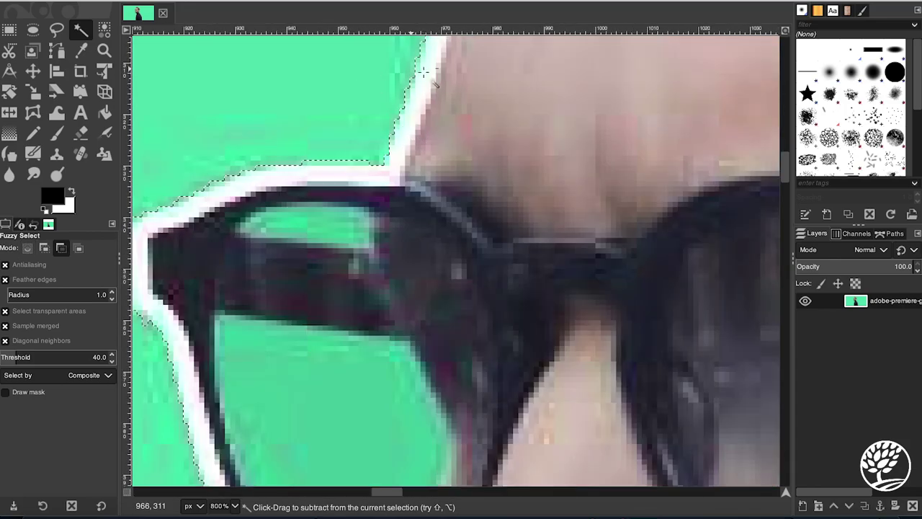
scroll(425, 75, up, 2)
scroll(425, 76, up, 2)
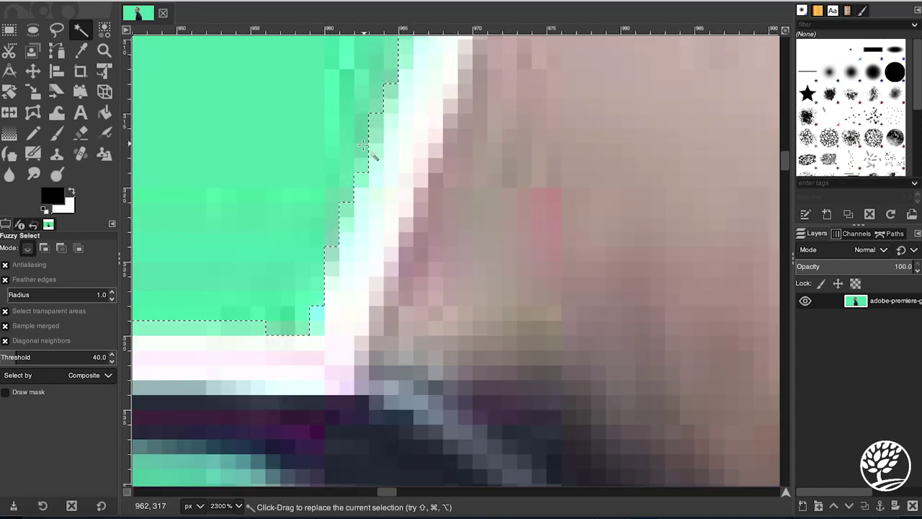
scroll(364, 148, down, 1)
scroll(363, 147, down, 1)
scroll(364, 147, down, 1)
scroll(364, 147, down, 1)
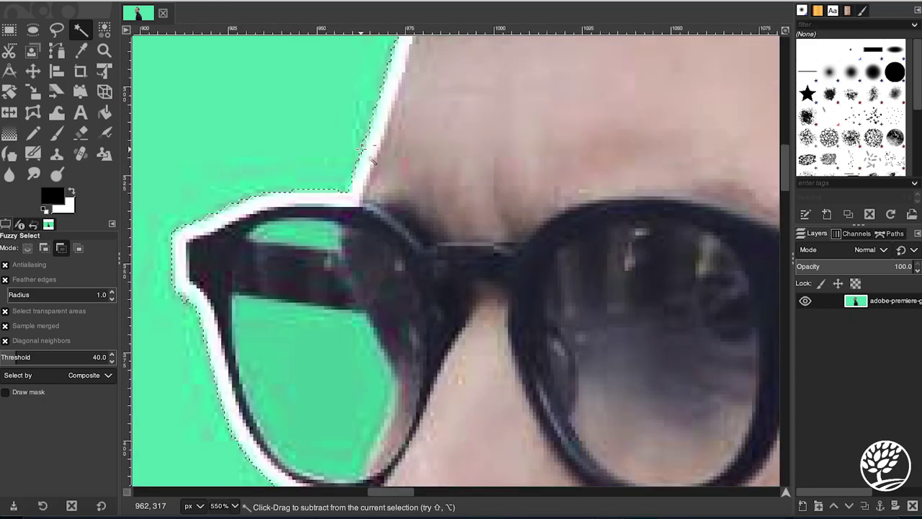
scroll(378, 120, up, 5)
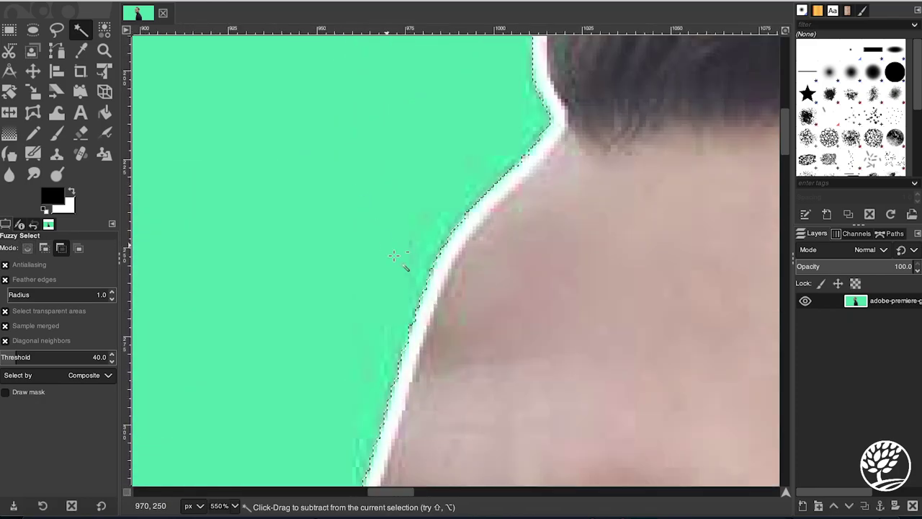
scroll(401, 260, up, 2)
scroll(548, 308, up, 3)
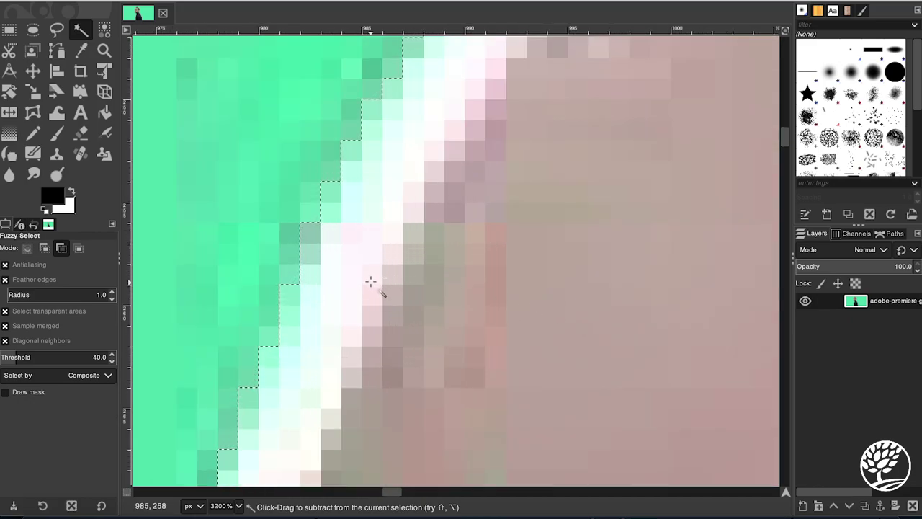
scroll(211, 301, down, 2)
scroll(216, 303, down, 3)
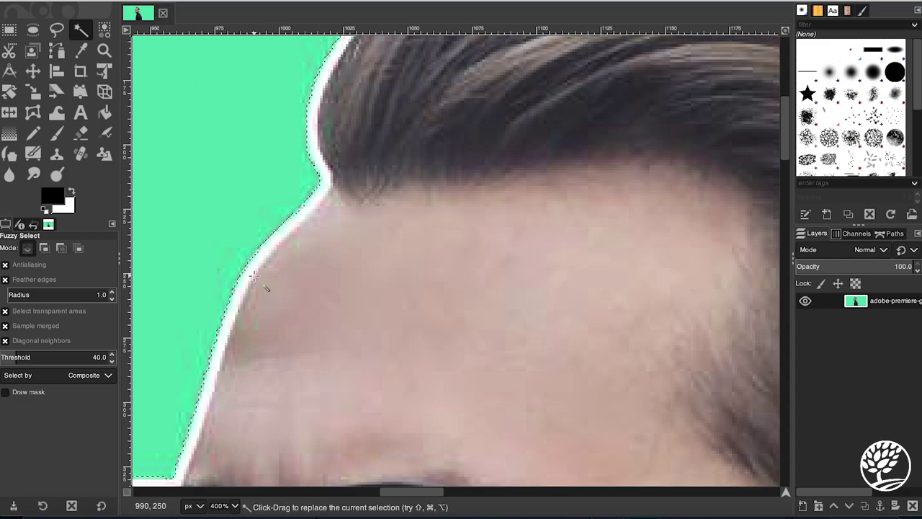
scroll(264, 288, down, 2)
scroll(261, 284, down, 2)
scroll(251, 277, down, 1)
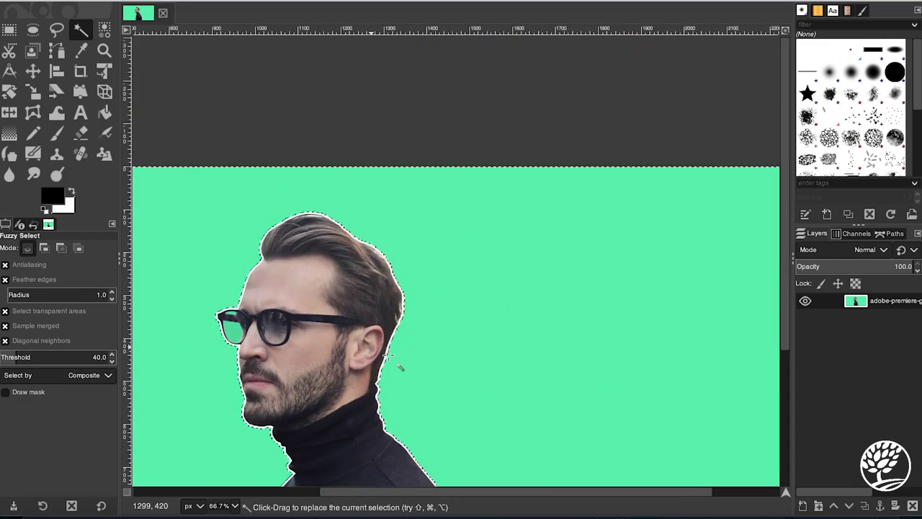
scroll(397, 440, left, 4)
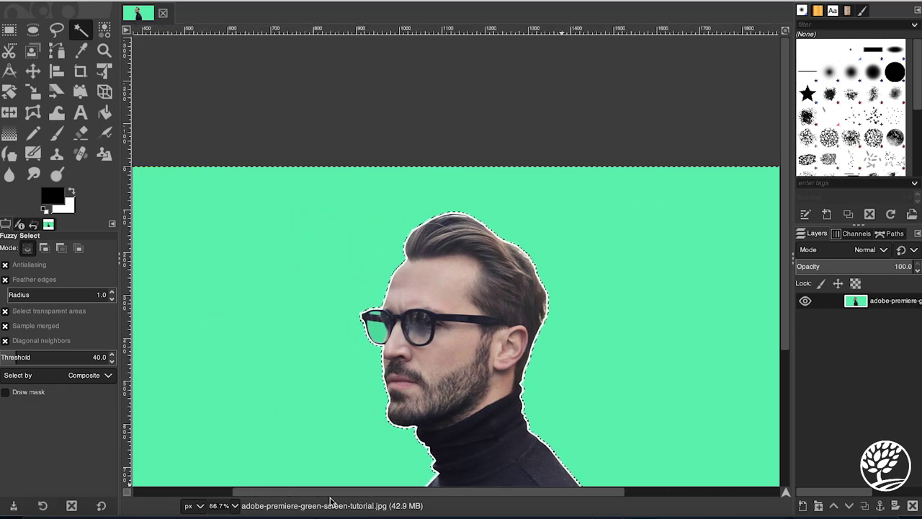
scroll(364, 398, down, 5)
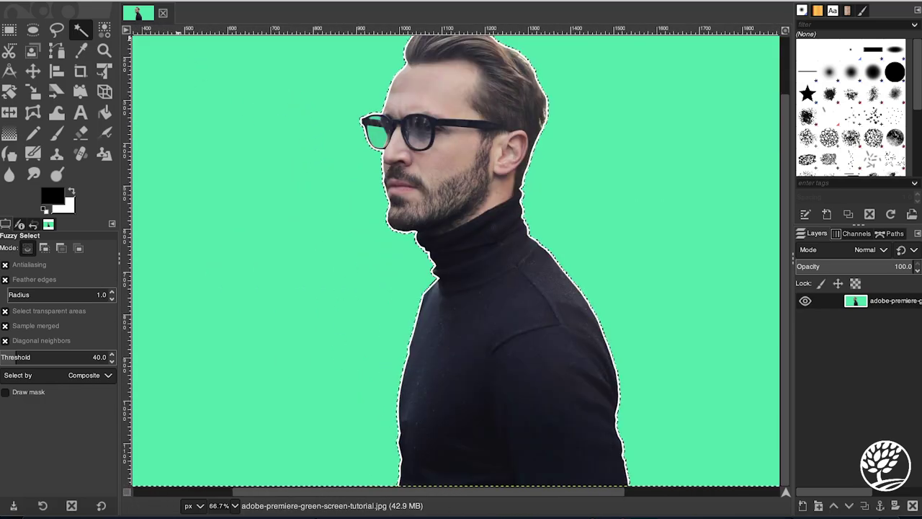
click(133, 0)
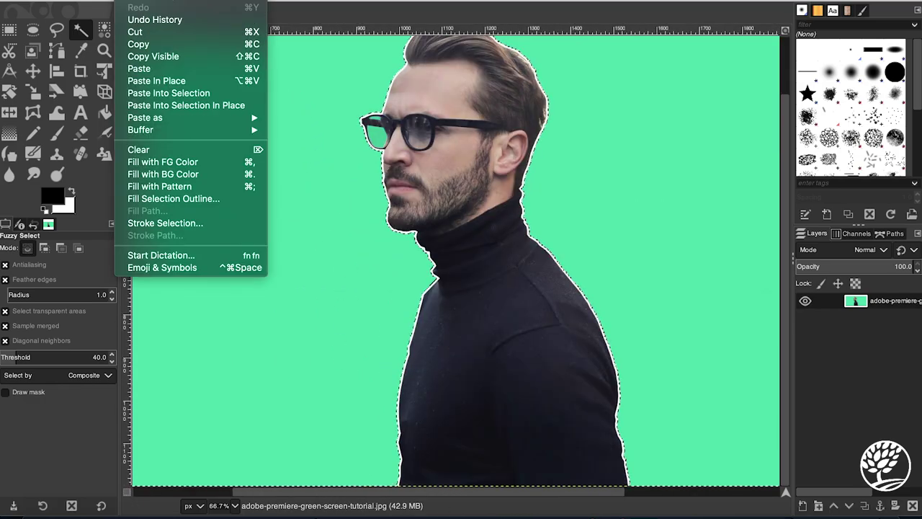
click(180, 148)
scroll(497, 260, up, 2)
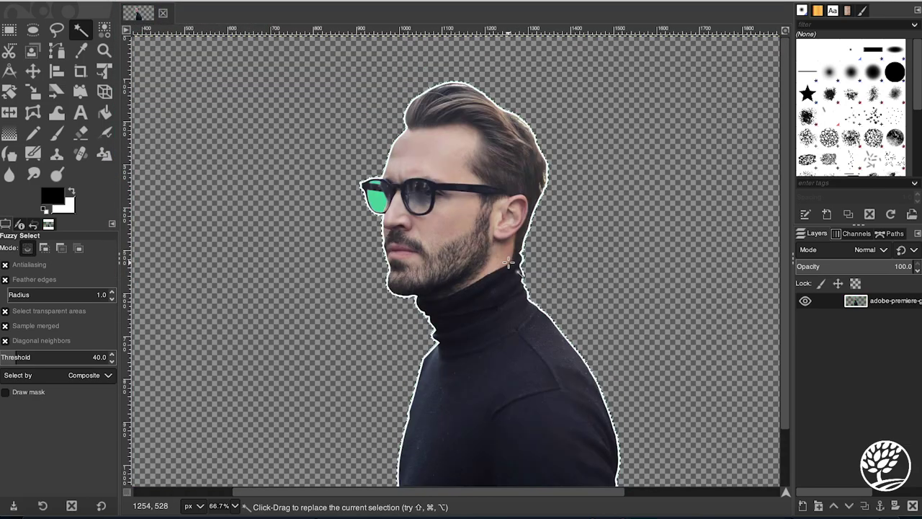
scroll(465, 273, up, 3)
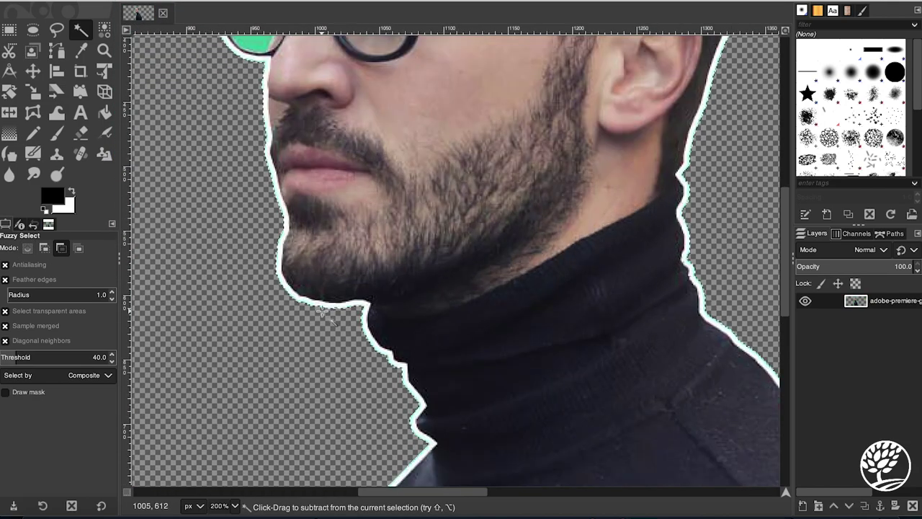
scroll(324, 336, up, 3)
scroll(387, 254, up, 2)
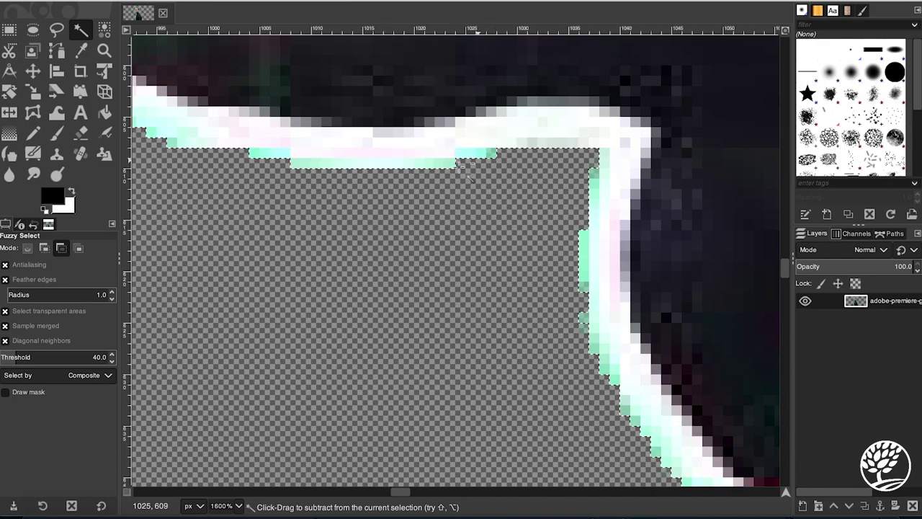
scroll(461, 162, down, 3)
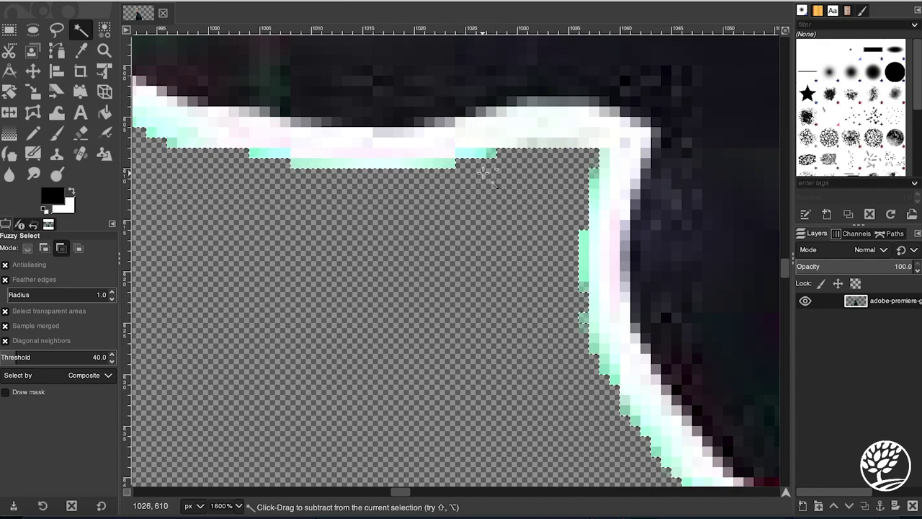
scroll(488, 172, down, 3)
scroll(487, 173, down, 3)
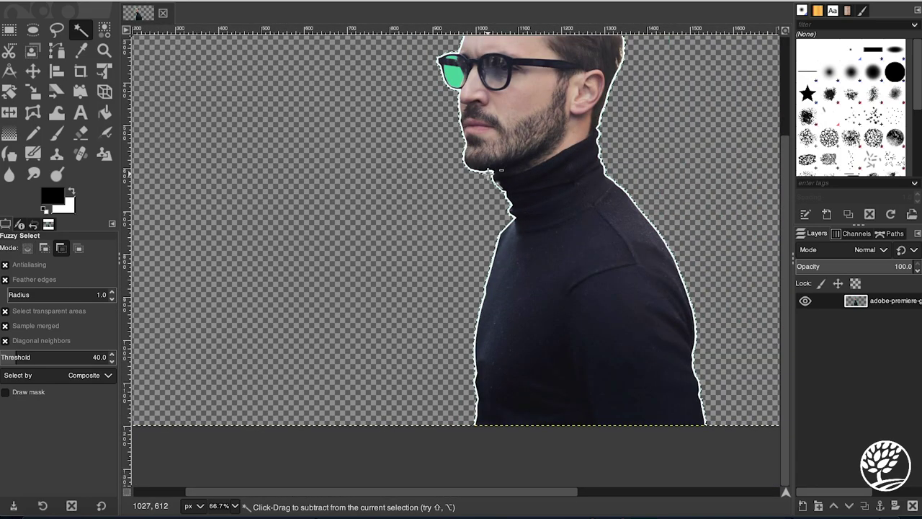
key(ctrl+z)
Step: Delete the green background selected at threshold 90 using Edit > Clear
scroll(493, 187, up, 3)
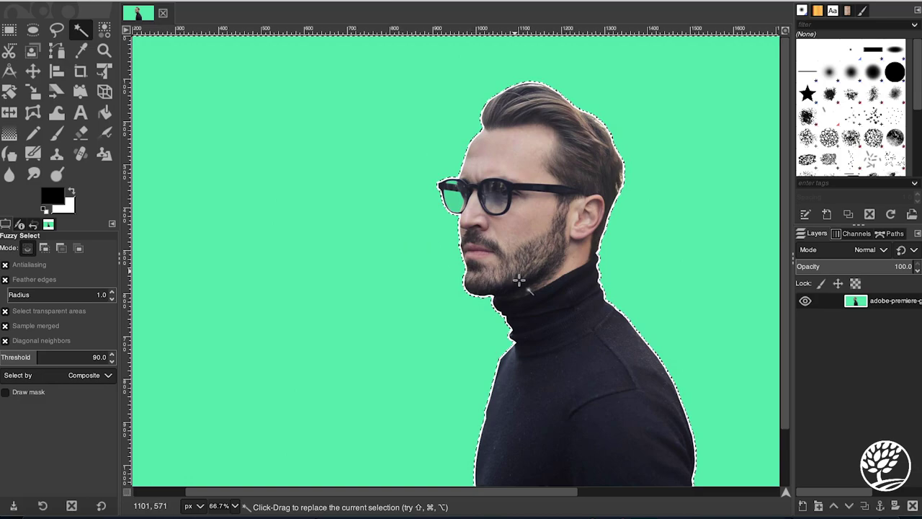
click(144, 0)
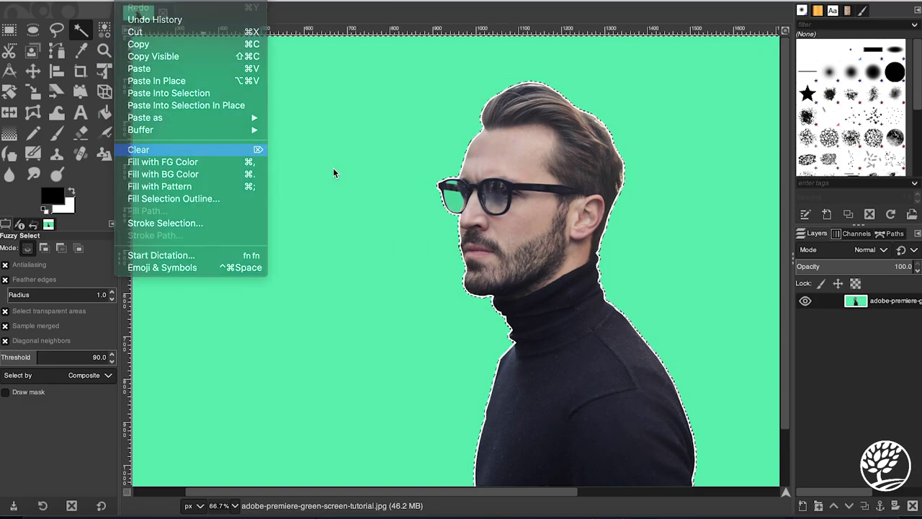
click(172, 150)
ctrl+scroll(484, 162, up, 1)
Step: Zoom in to inspect the cut-out edges, zoom back out, and select none
ctrl+scroll(484, 163, up, 2)
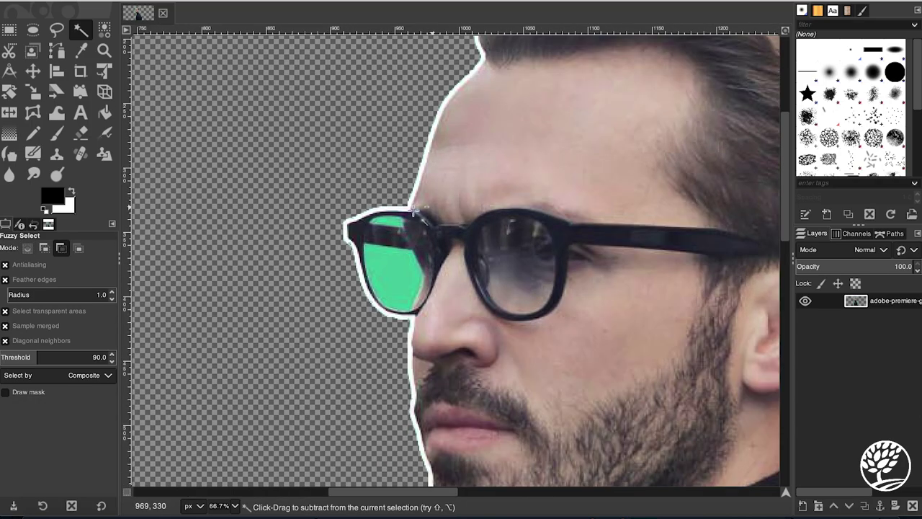
ctrl+scroll(447, 154, up, 3)
ctrl+scroll(403, 147, up, 4)
scroll(403, 142, up, 3)
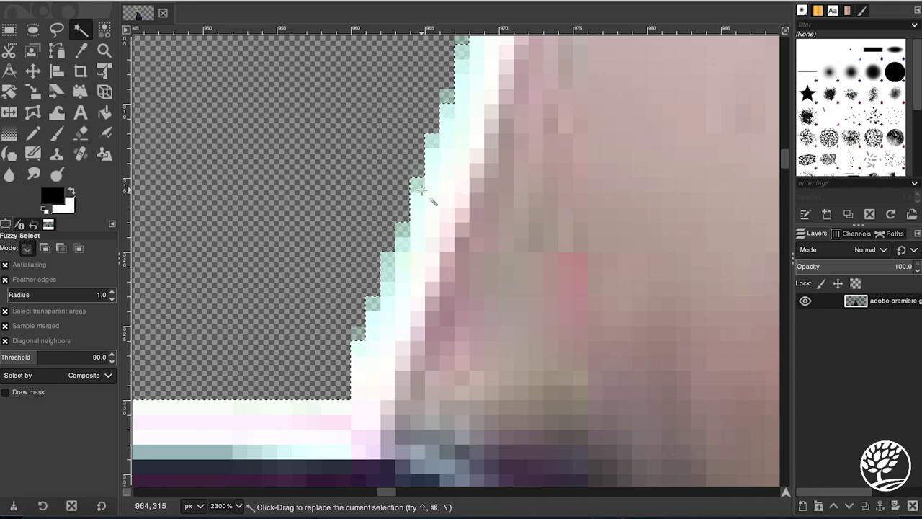
ctrl+scroll(418, 187, up, 2)
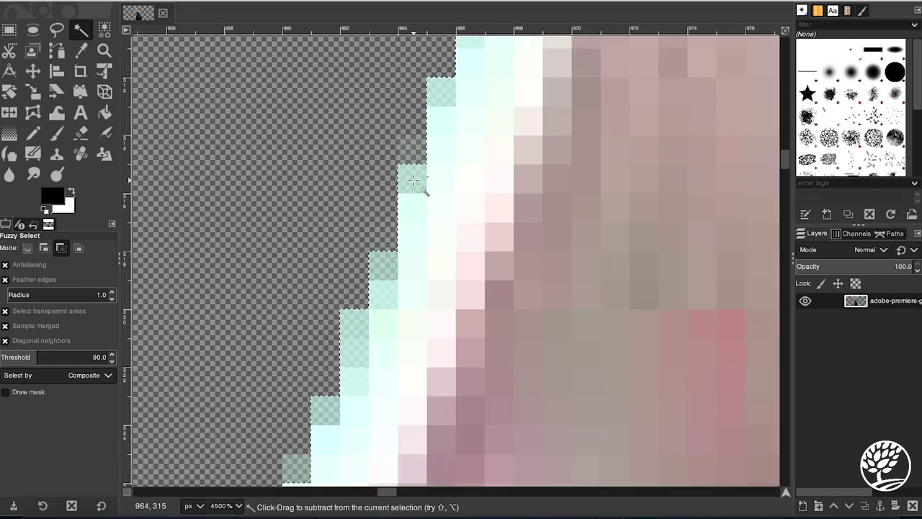
ctrl+scroll(414, 180, down, 2)
ctrl+scroll(411, 173, down, 4)
ctrl+scroll(407, 162, down, 3)
ctrl+scroll(402, 148, down, 1)
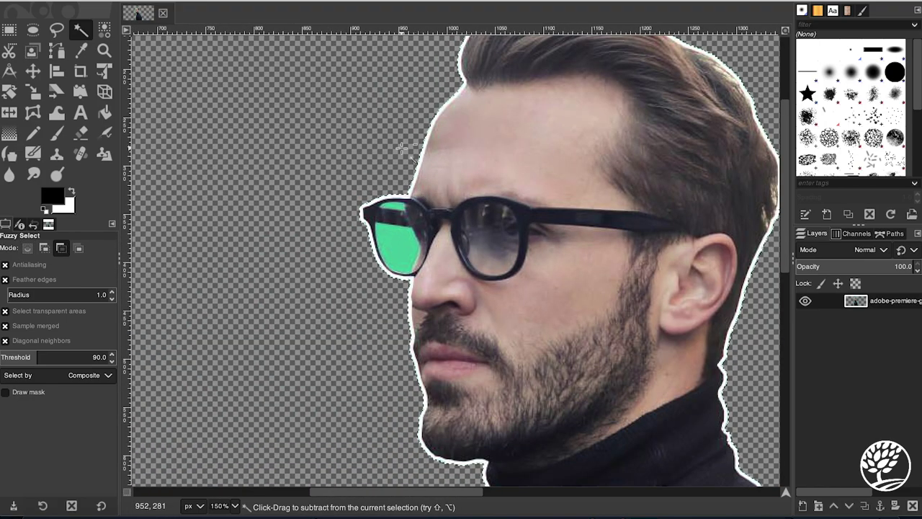
ctrl+scroll(402, 148, down, 2)
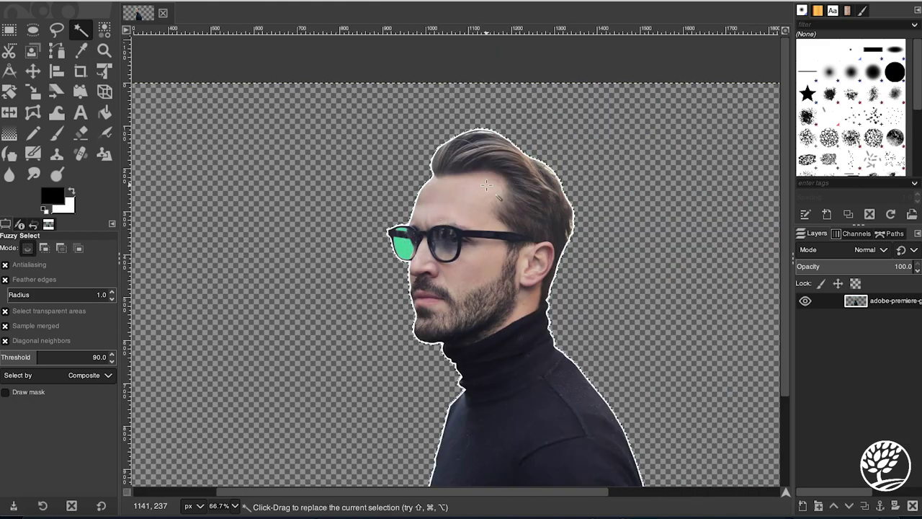
key(ctrl+shift+a)
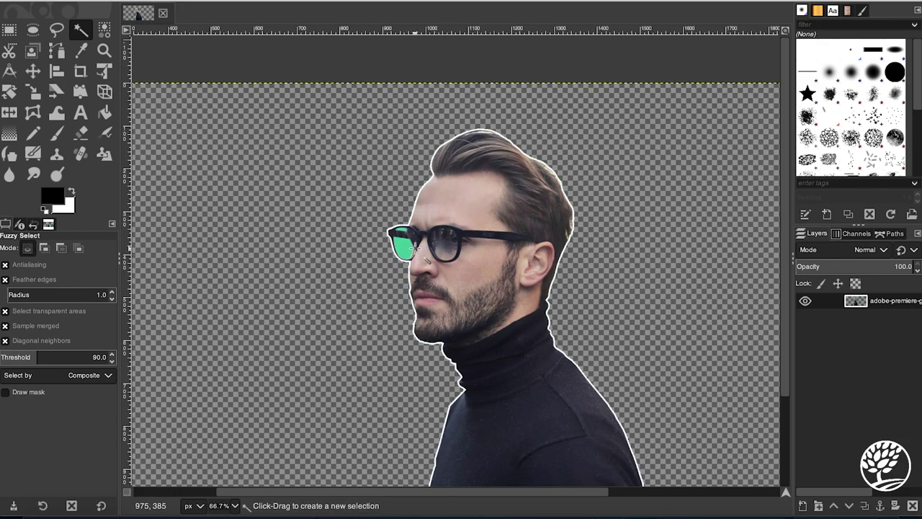
Step: Fuzzy-select the forehead skin beside the hairline, then zoom back out
ctrl+scroll(414, 249, up, 4)
ctrl+scroll(416, 248, down, 1)
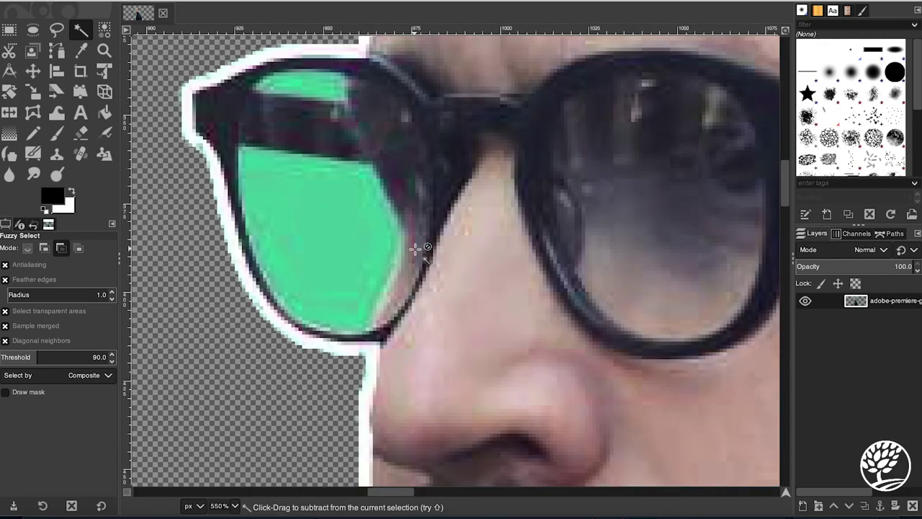
ctrl+scroll(416, 247, down, 1)
ctrl+scroll(414, 247, down, 1)
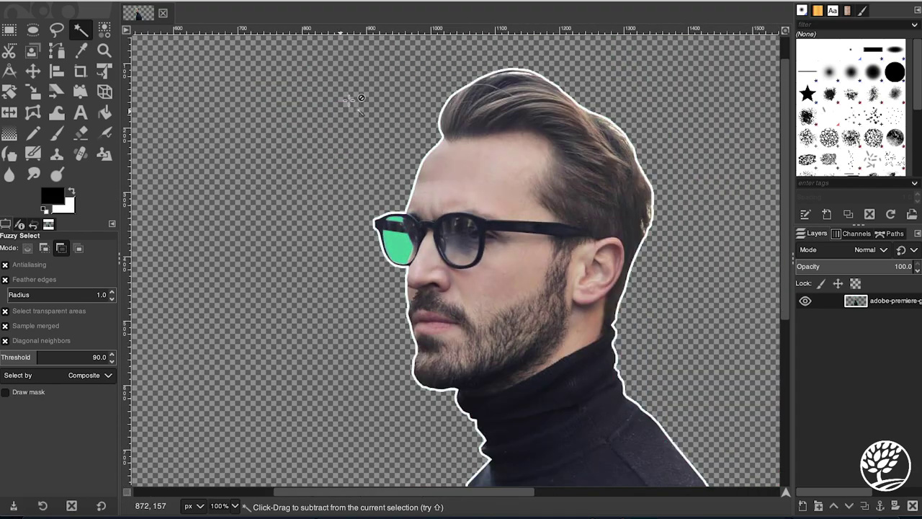
ctrl+scroll(382, 127, up, 1)
ctrl+scroll(435, 180, up, 1)
ctrl+scroll(434, 180, up, 3)
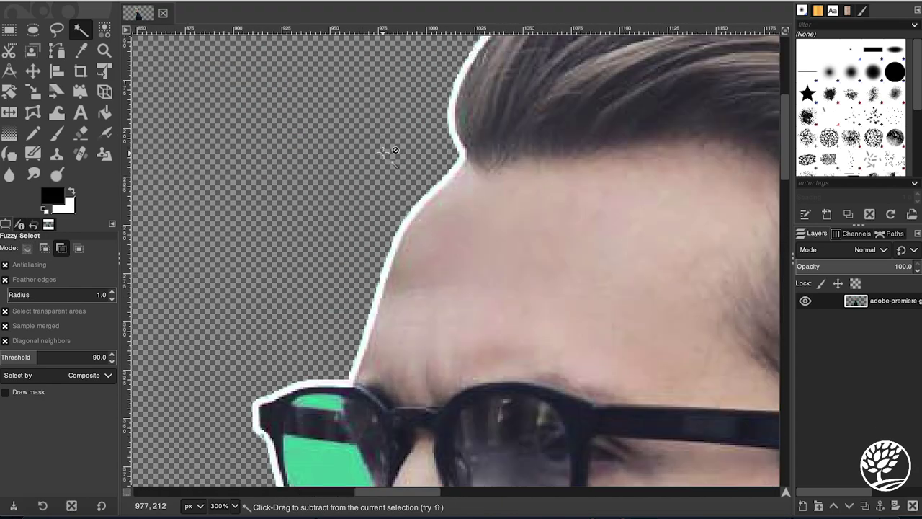
ctrl+scroll(426, 178, up, 2)
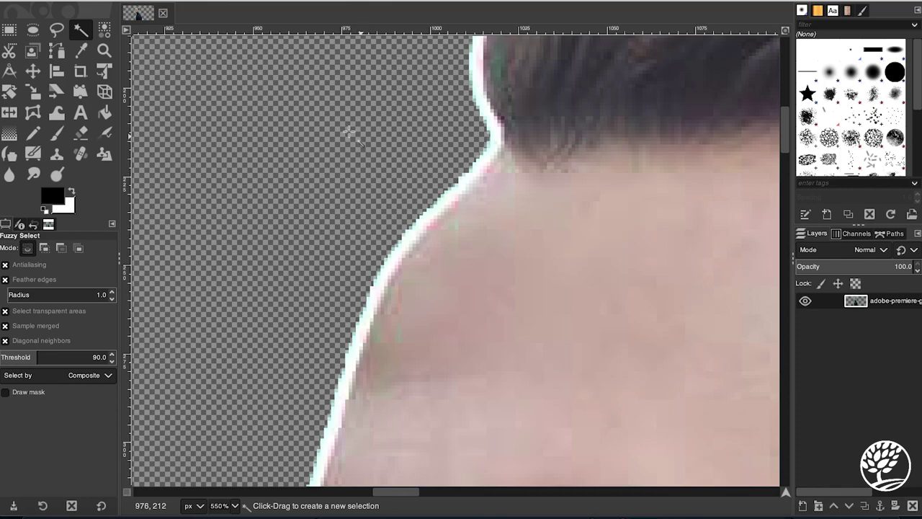
click(469, 179)
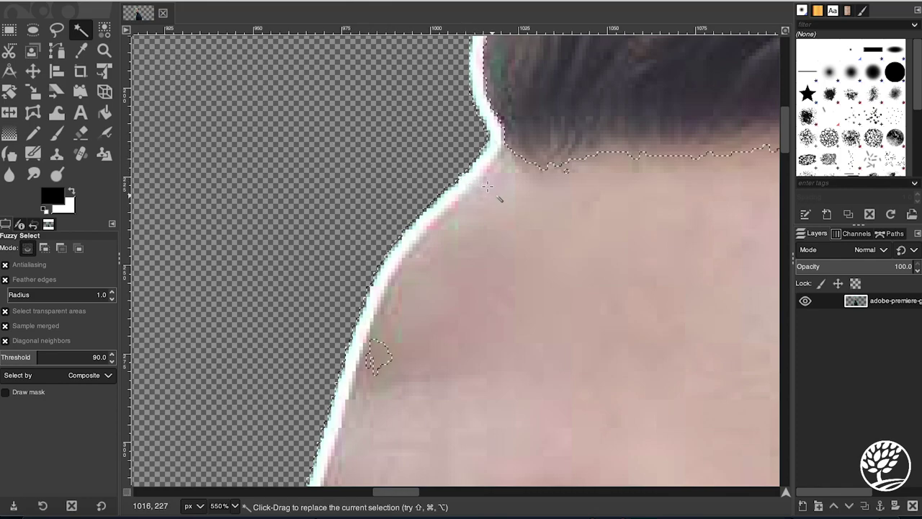
ctrl+scroll(488, 189, down, 3)
ctrl+scroll(489, 189, down, 3)
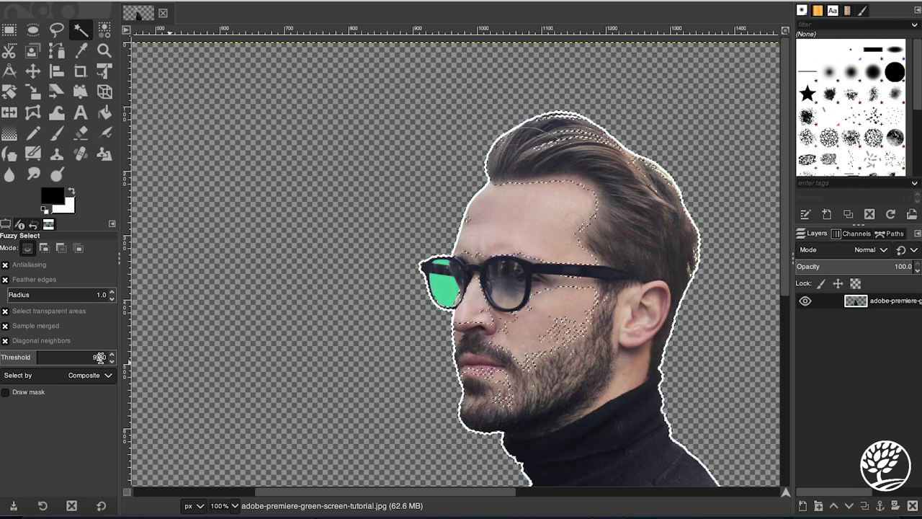
Step: Lower the Fuzzy Select threshold to 40, then select and clear the pale hairline fringe
drag(99, 357, 86, 360)
text(40)
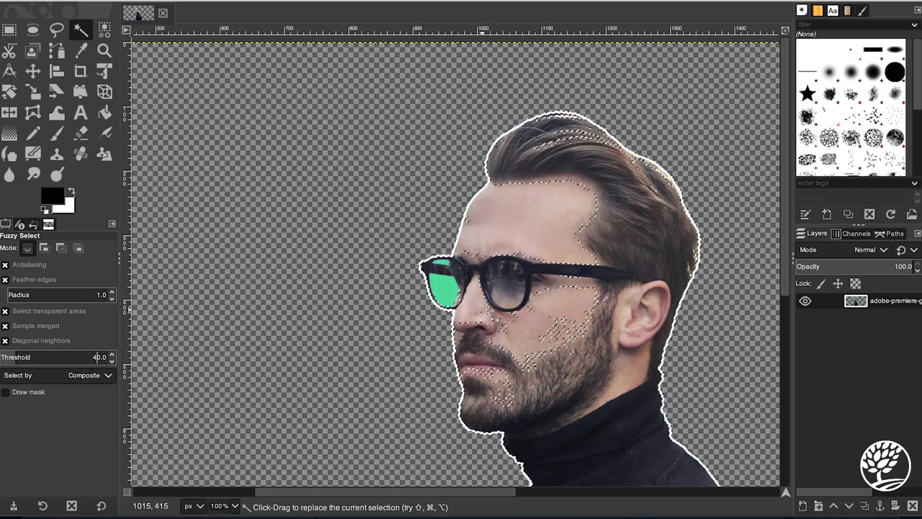
scroll(497, 309, up, 2)
scroll(457, 180, up, 1)
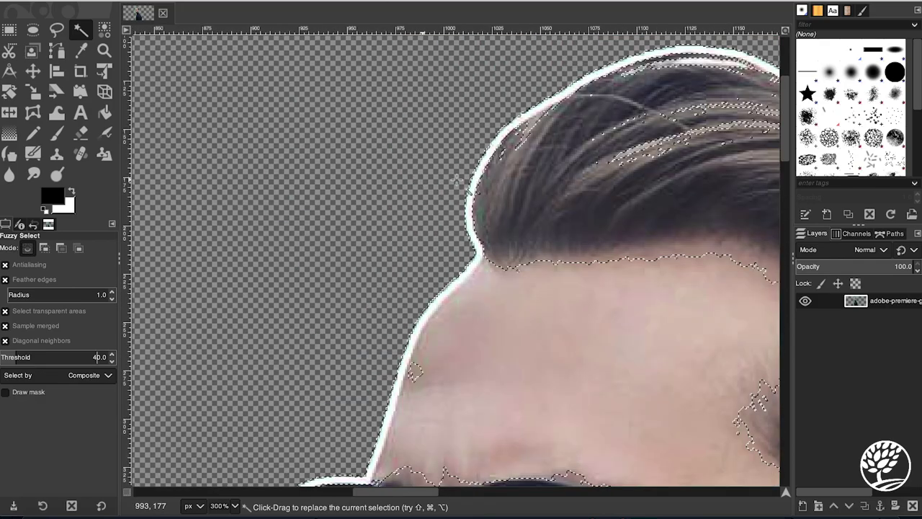
drag(445, 318, 443, 324)
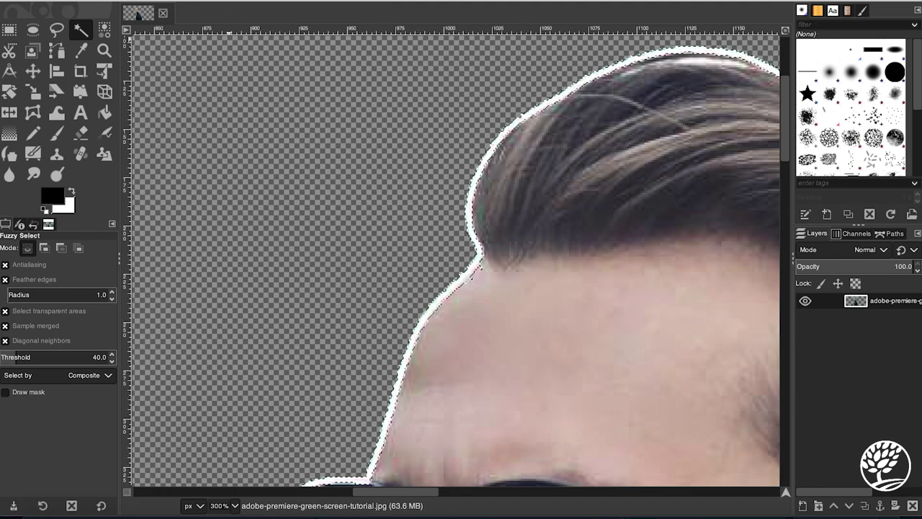
click(136, 4)
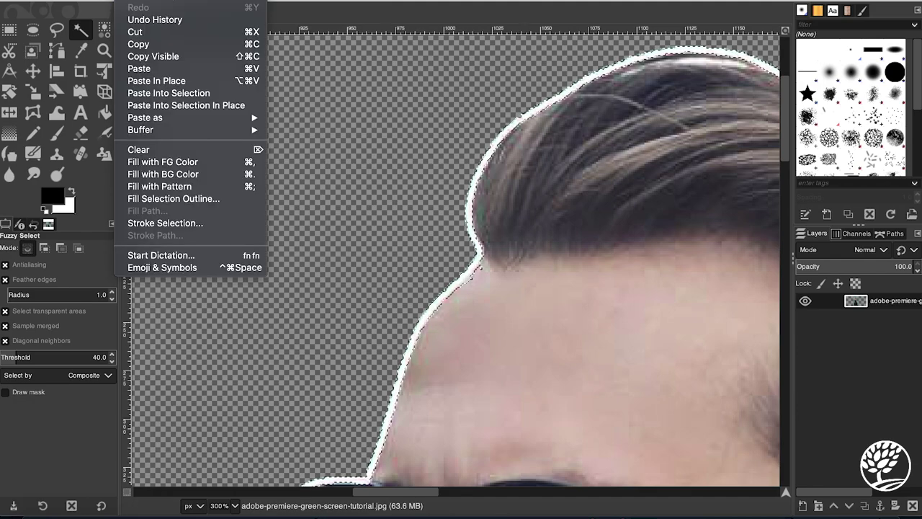
click(167, 149)
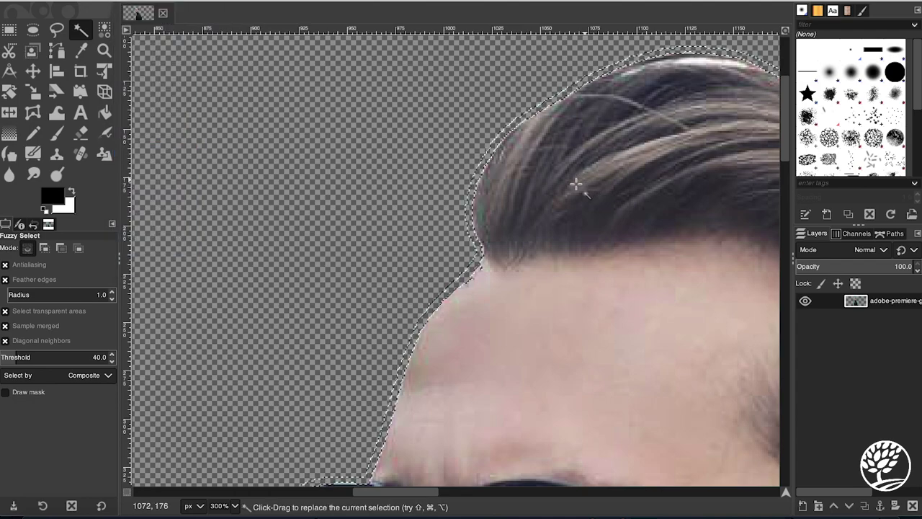
scroll(432, 247, up, 3)
scroll(548, 248, up, 2)
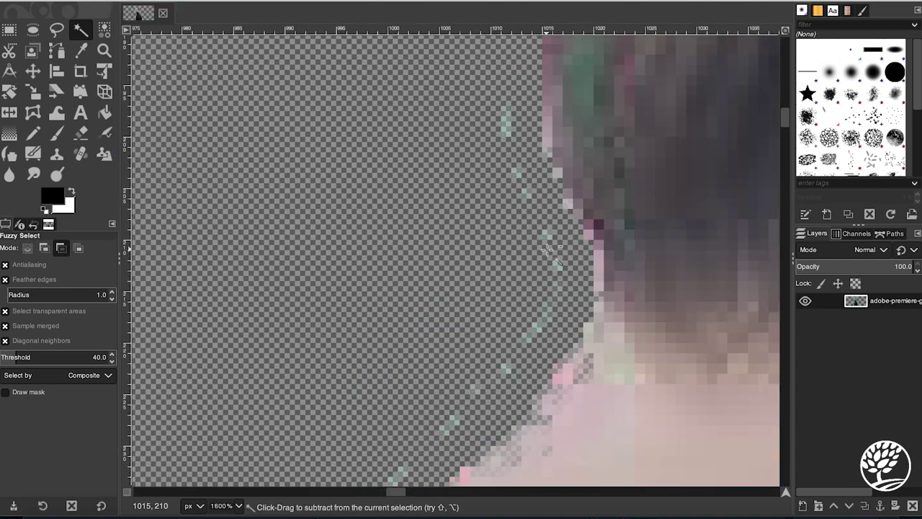
ctrl+click(548, 249)
scroll(546, 253, down, 1)
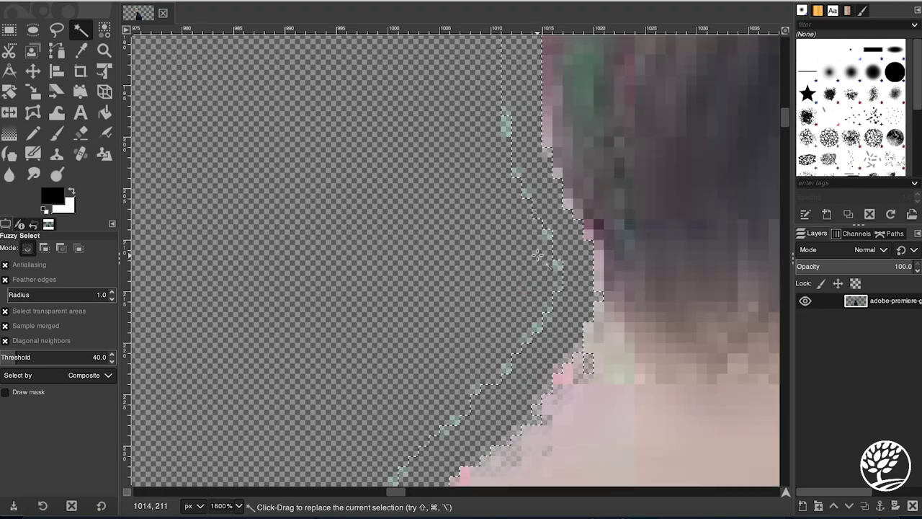
scroll(537, 258, down, 1)
scroll(532, 263, down, 1)
scroll(532, 262, up, 2)
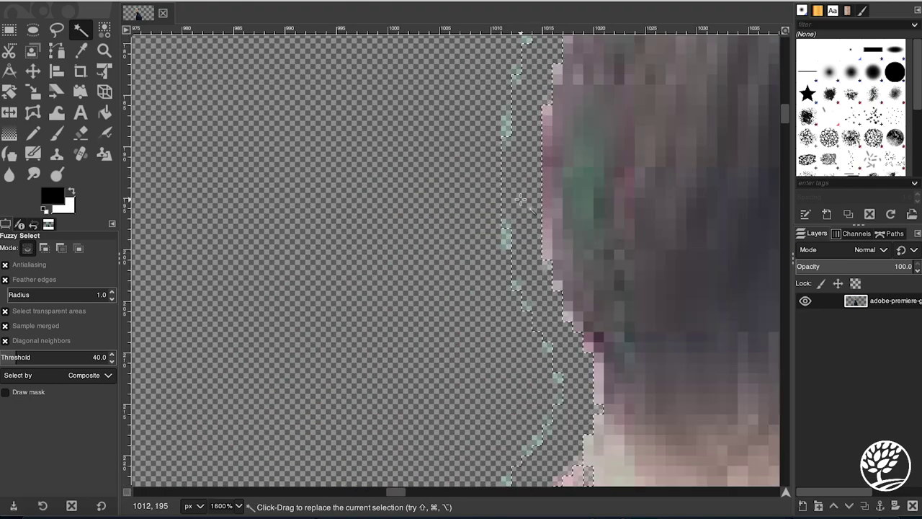
scroll(517, 196, down, 3)
scroll(516, 196, down, 2)
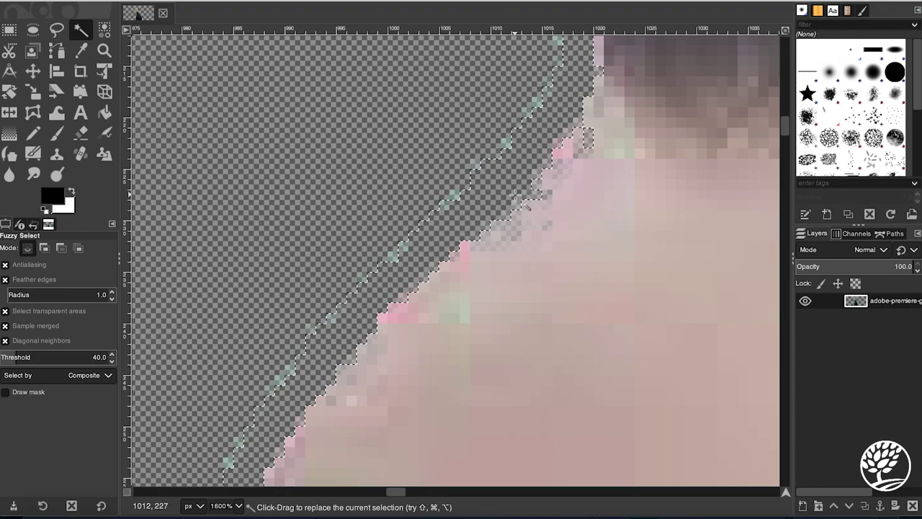
scroll(516, 196, down, 4)
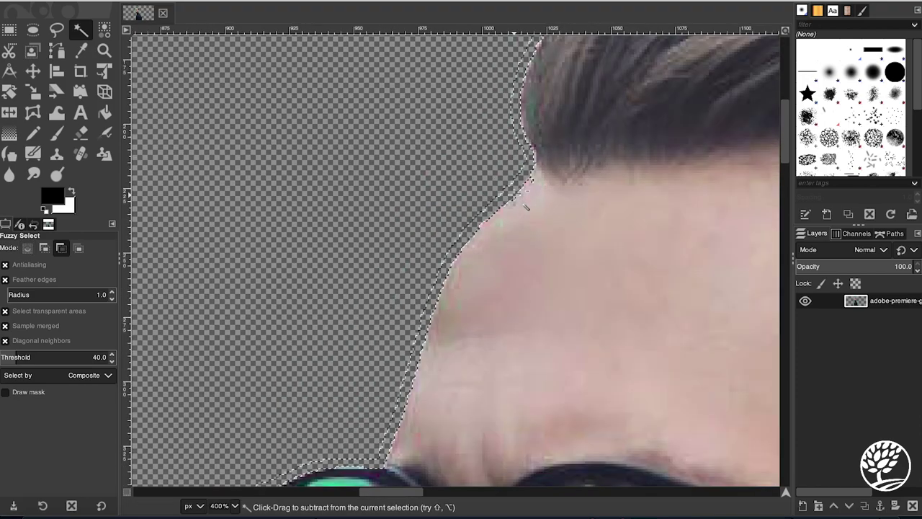
scroll(515, 196, down, 2)
scroll(516, 196, down, 2)
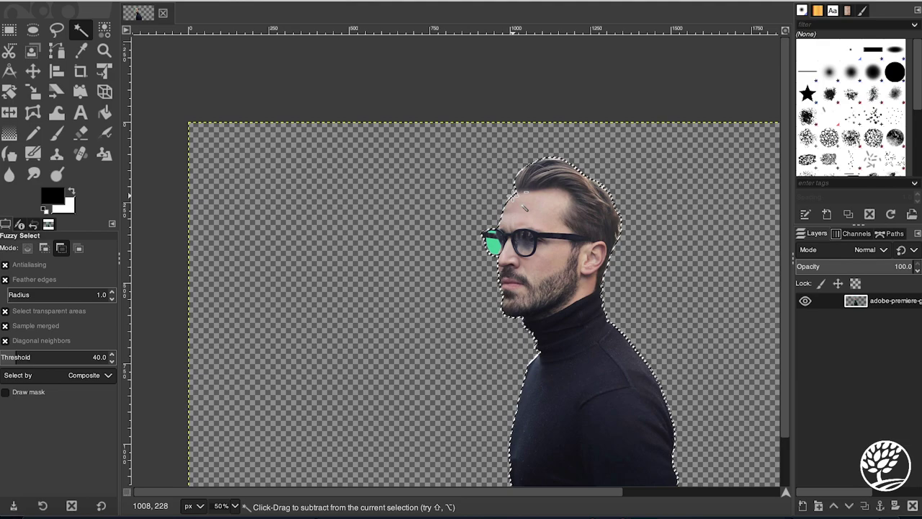
scroll(497, 216, up, 2)
scroll(478, 315, up, 3)
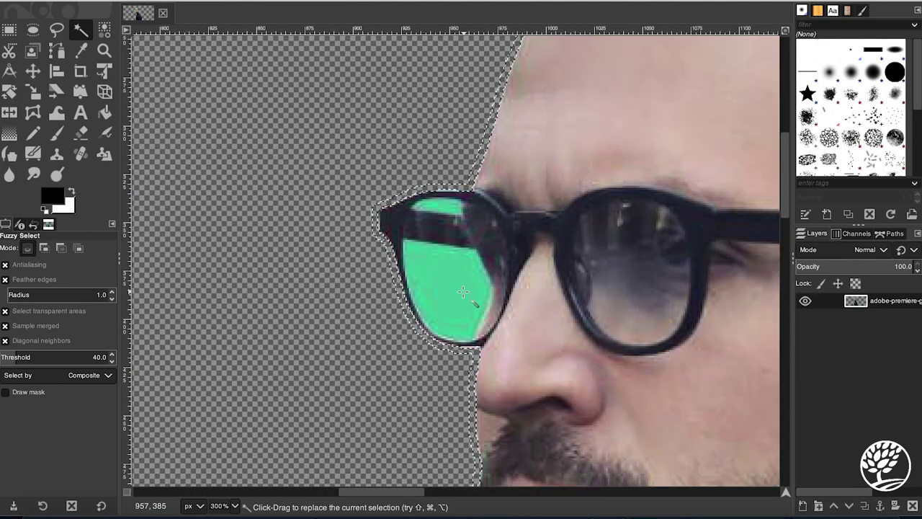
Step: Fuzzy-select the green patch in the lower left lens at threshold 40 and clear it to transparency
drag(448, 286, 448, 287)
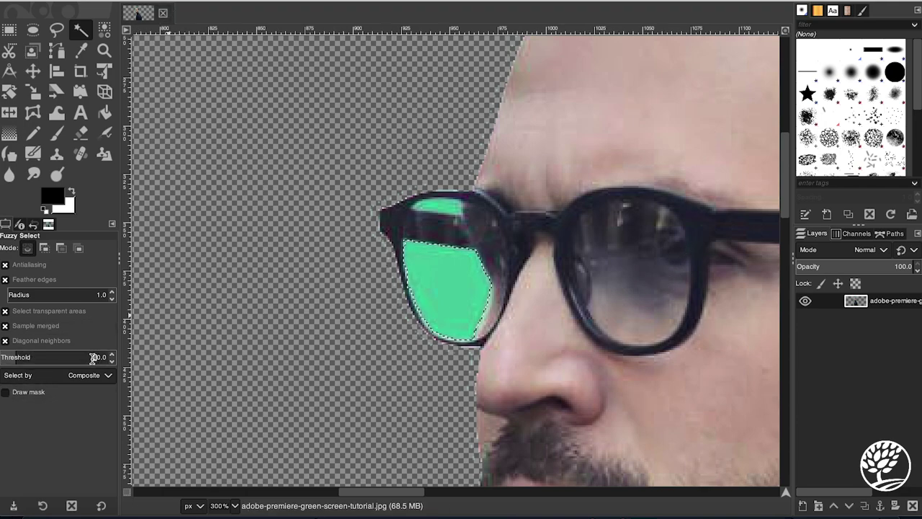
text(9)
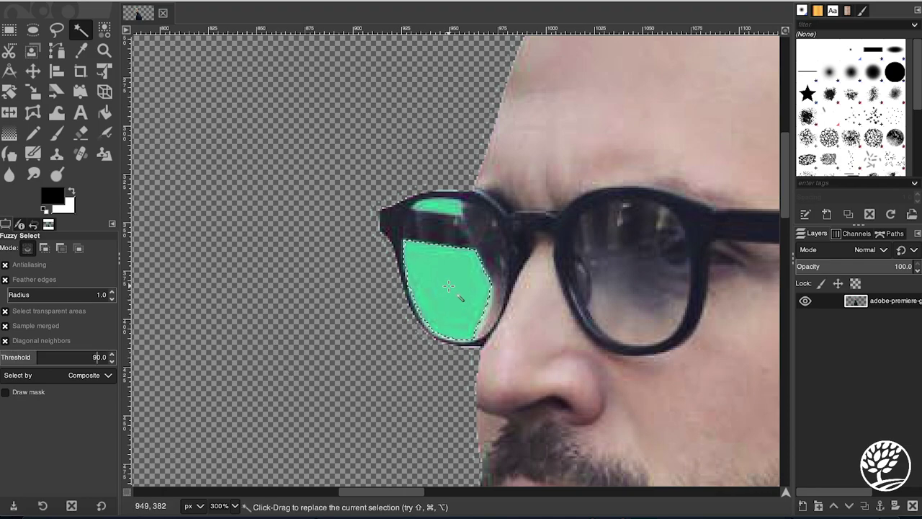
click(558, 295)
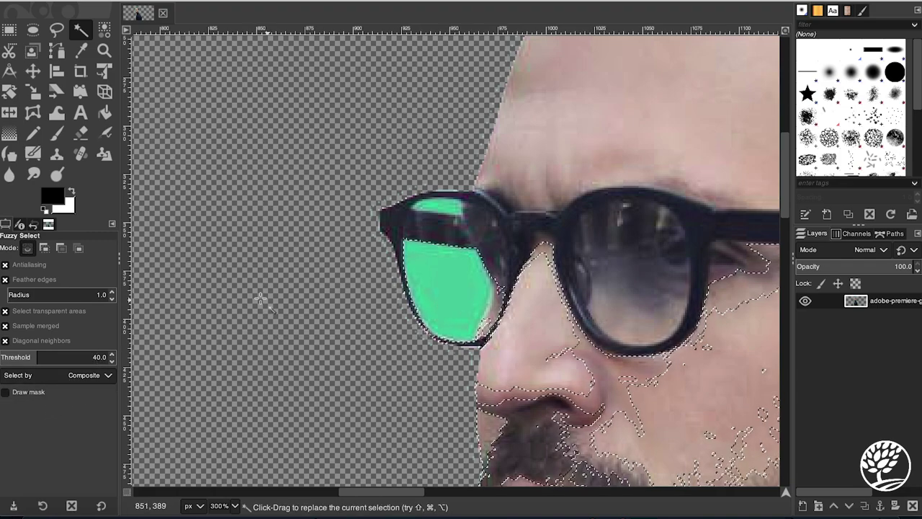
click(458, 271)
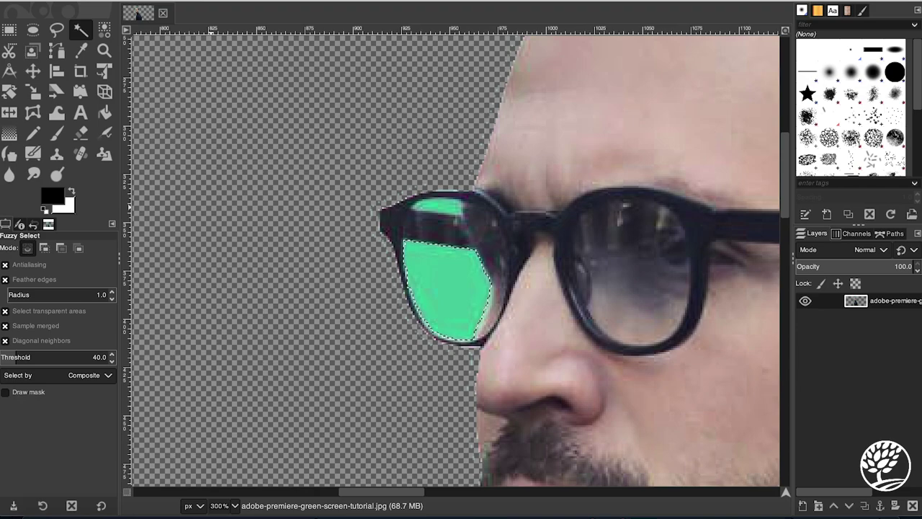
click(137, 7)
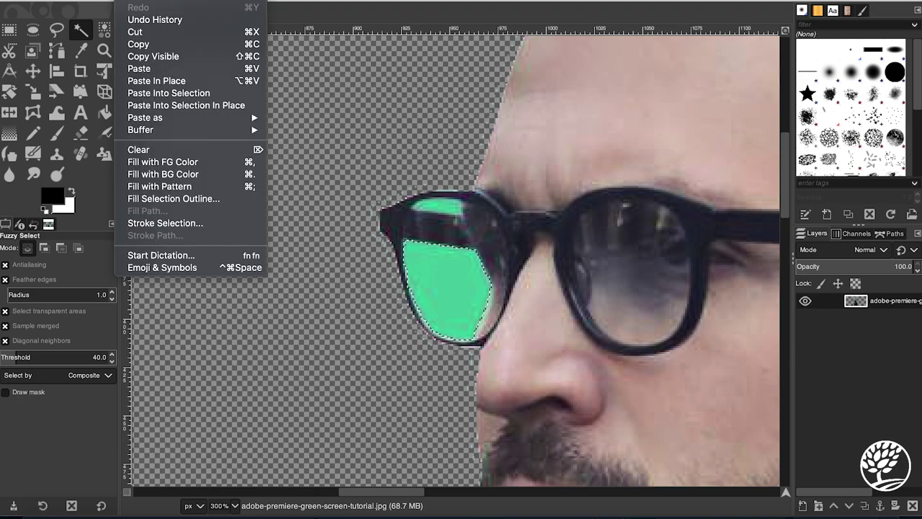
click(202, 149)
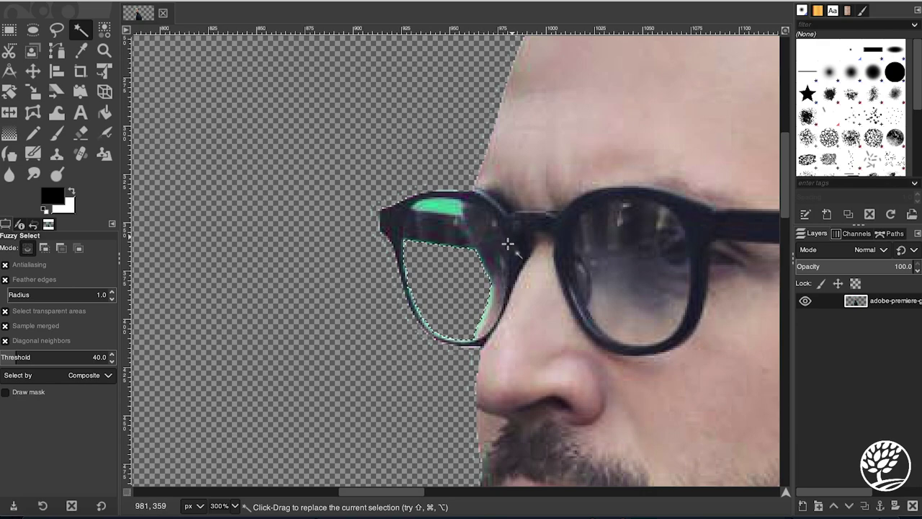
Step: Zoom around the glasses and select the green glint on the top of the frame
key(ctrl)
scroll(416, 347, up, 2)
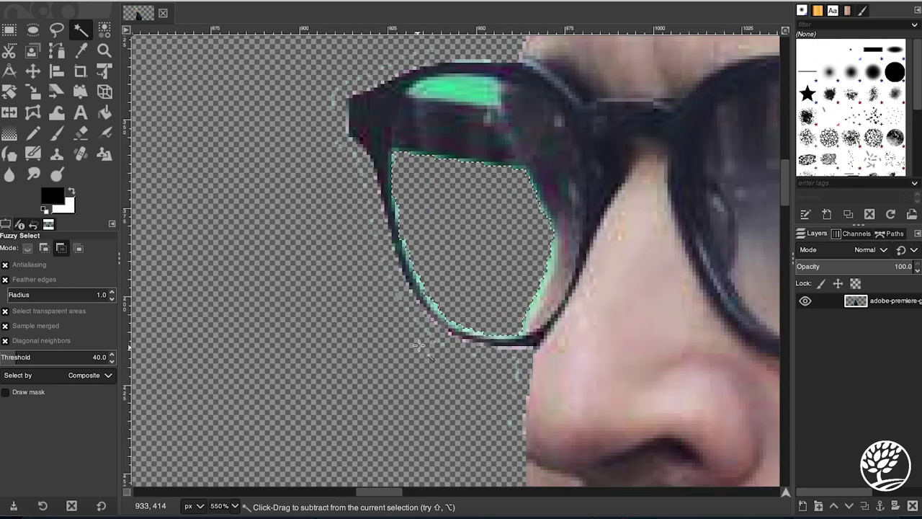
scroll(495, 281, up, 1)
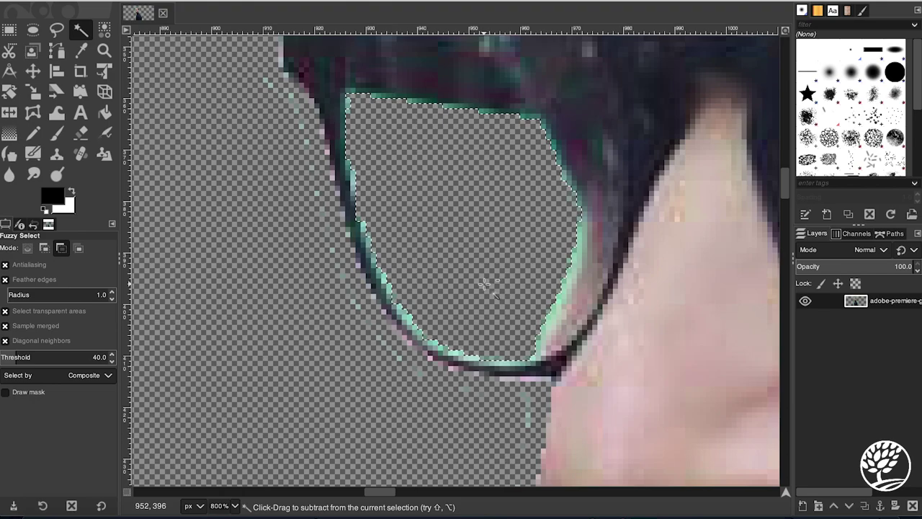
scroll(479, 281, down, 2)
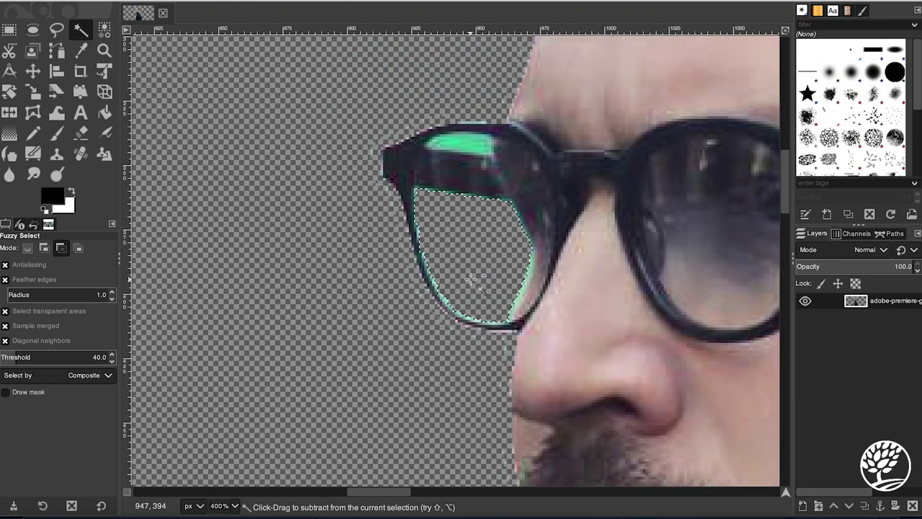
scroll(465, 273, down, 1)
scroll(465, 274, down, 1)
scroll(461, 256, down, 1)
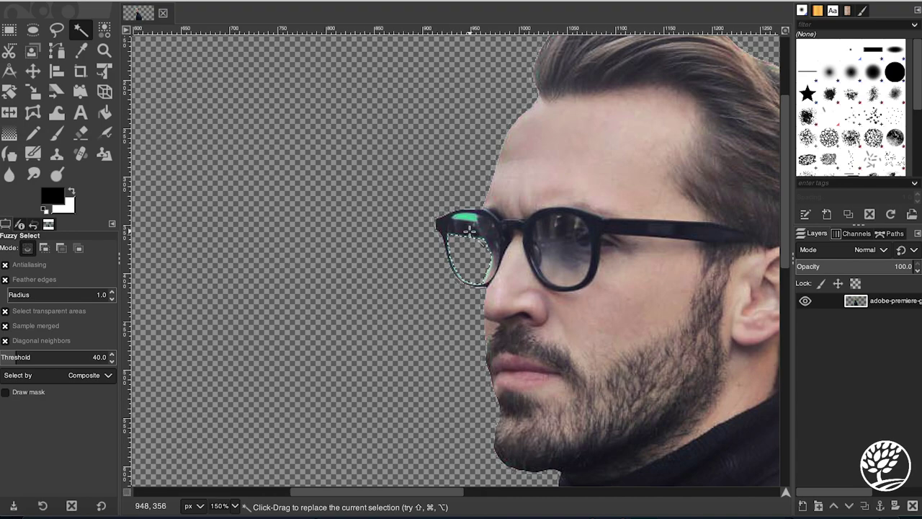
key(ctrl)
scroll(468, 231, down, 1)
scroll(467, 227, up, 2)
scroll(461, 216, up, 2)
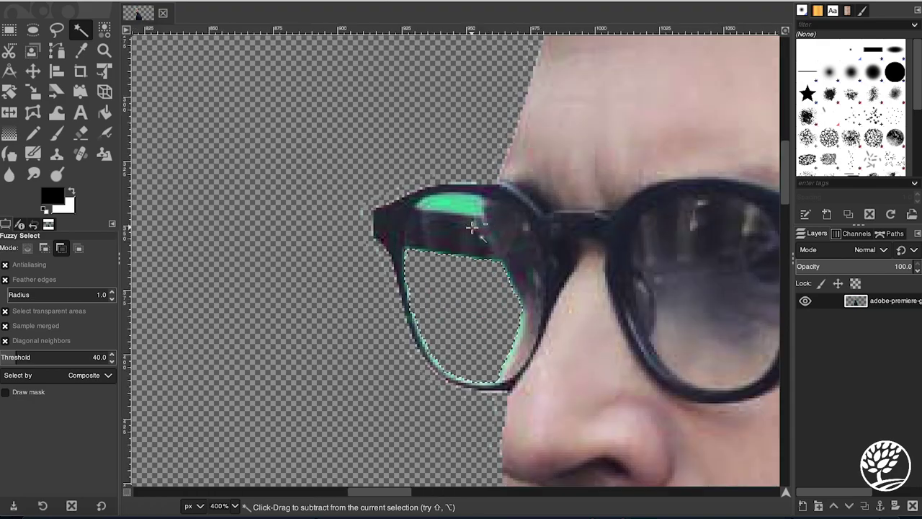
click(456, 207)
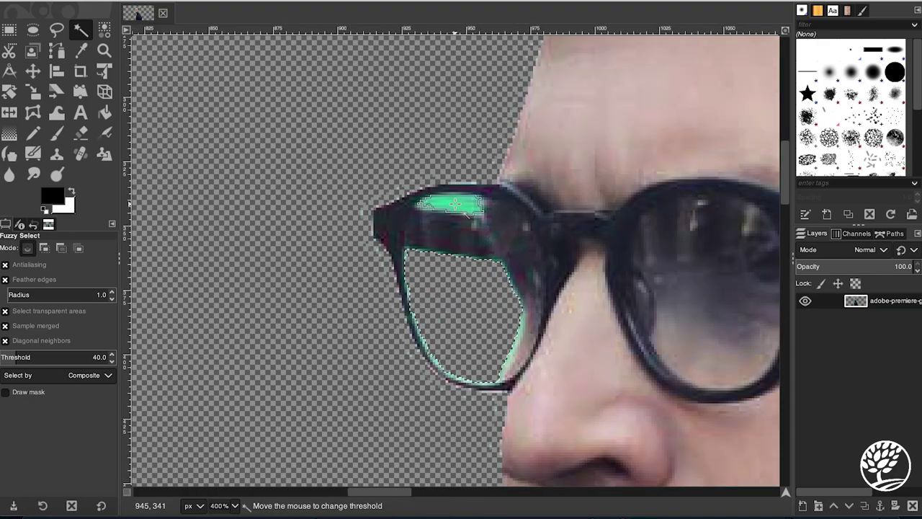
Step: Clear the selected green glint on the frame, then undo the erase
click(130, 0)
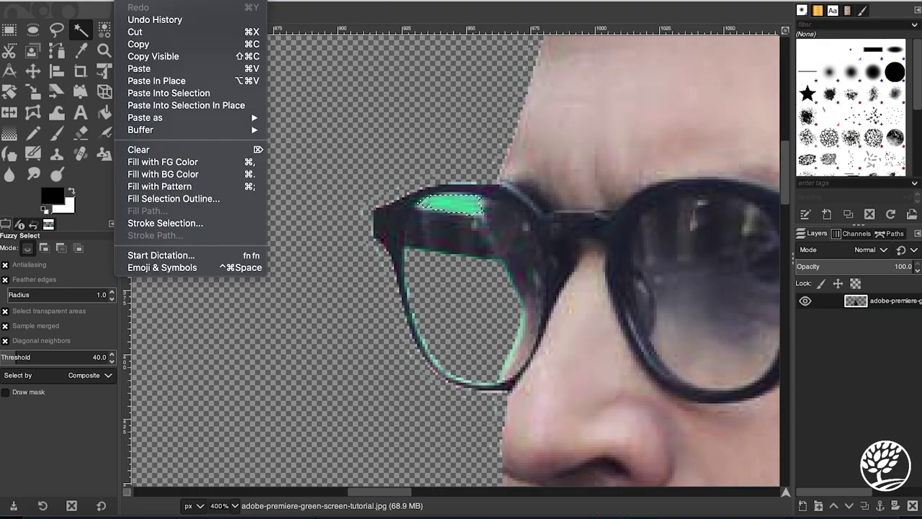
click(155, 148)
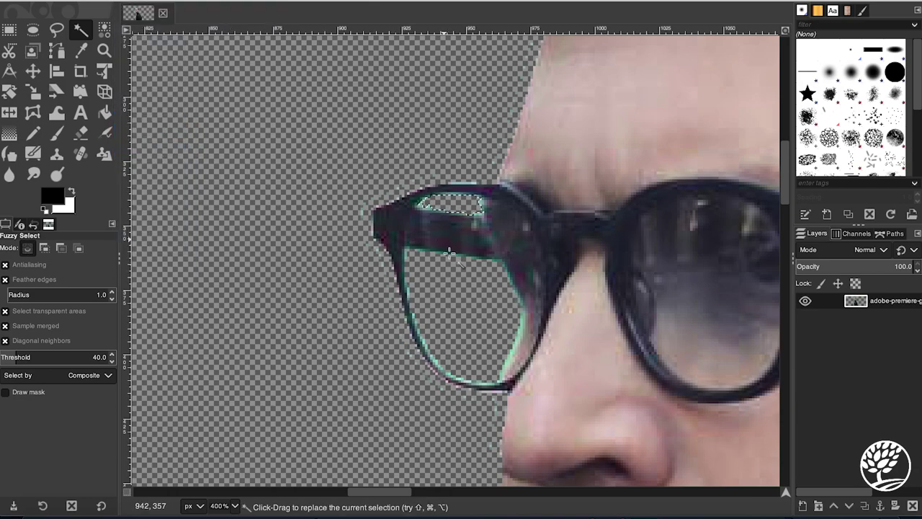
key(ctrl)
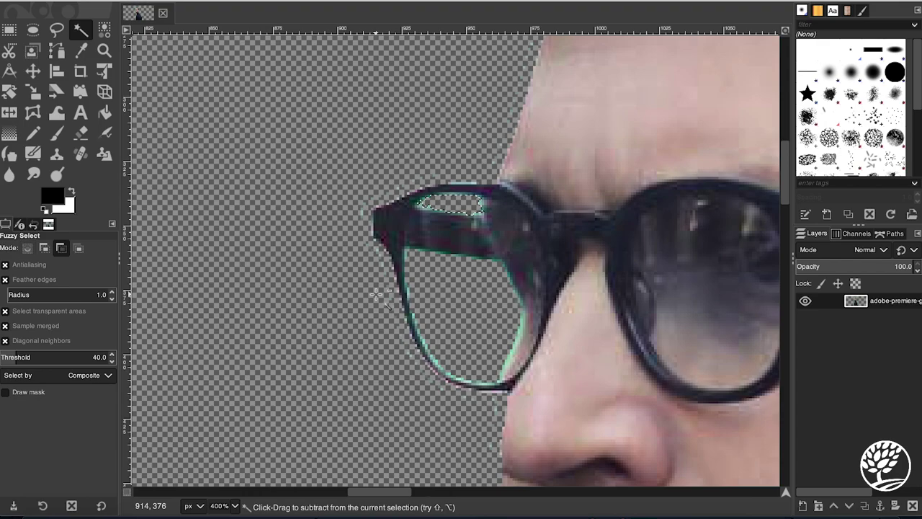
click(389, 302)
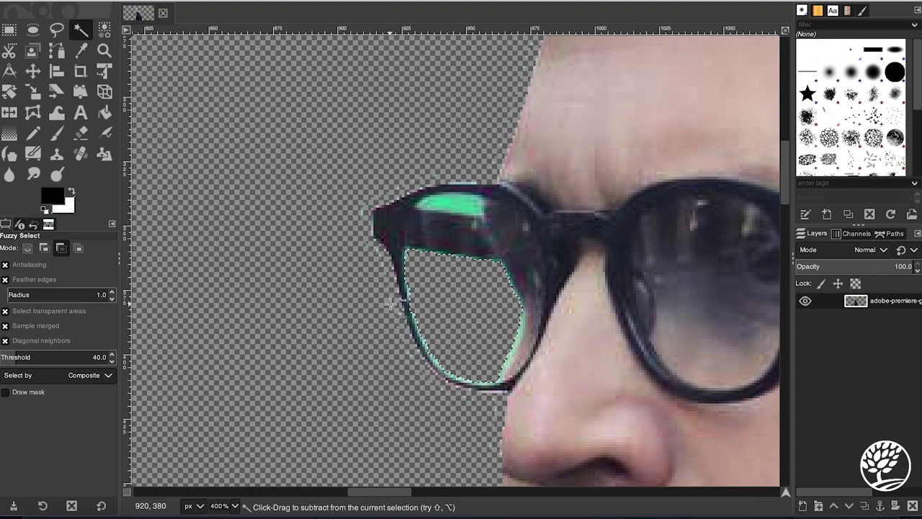
key(ctrl+z)
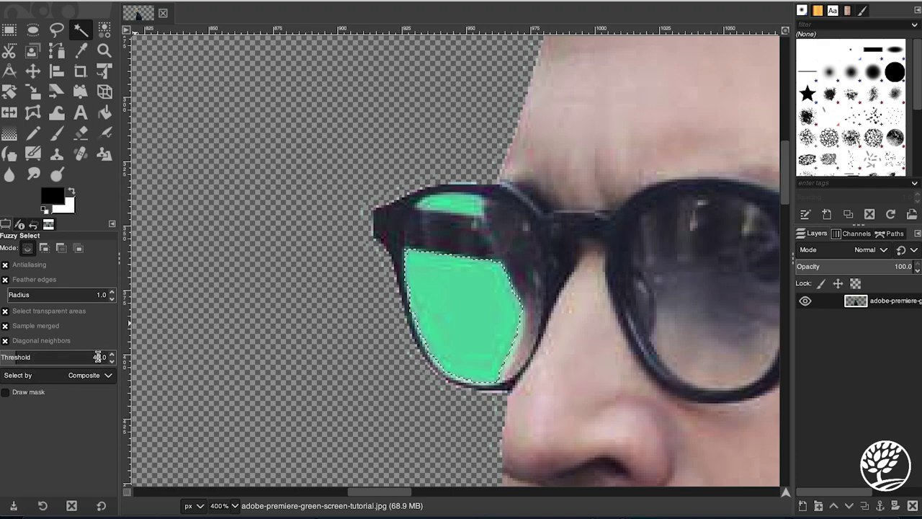
Step: Clear the green inside the left lens again using Fuzzy Select threshold 45
scroll(100, 356, up, 5)
click(136, 0)
click(165, 150)
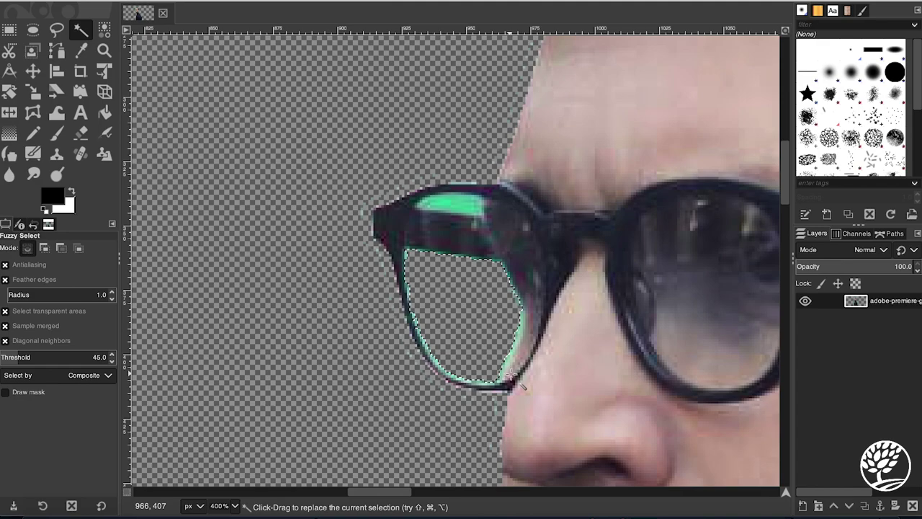
scroll(509, 376, up, 1)
scroll(510, 376, up, 2)
scroll(510, 389, down, 2)
scroll(480, 380, down, 2)
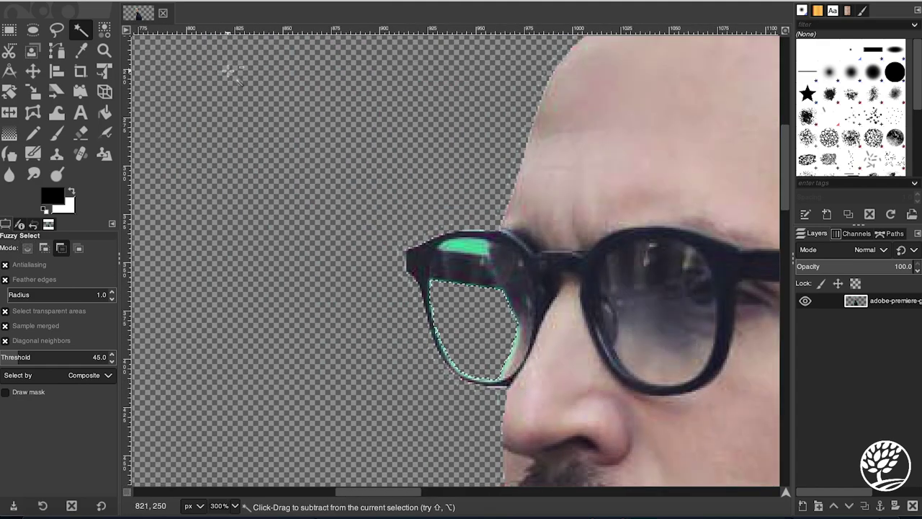
Step: Undo the last erase and clear the left lens green with Fuzzy Select threshold 33
key(ctrl+z)
click(145, 0)
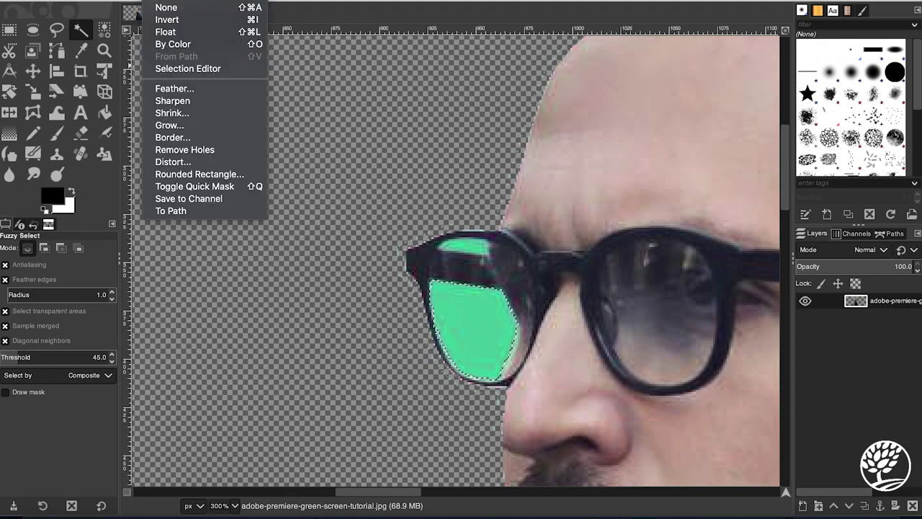
click(100, 358)
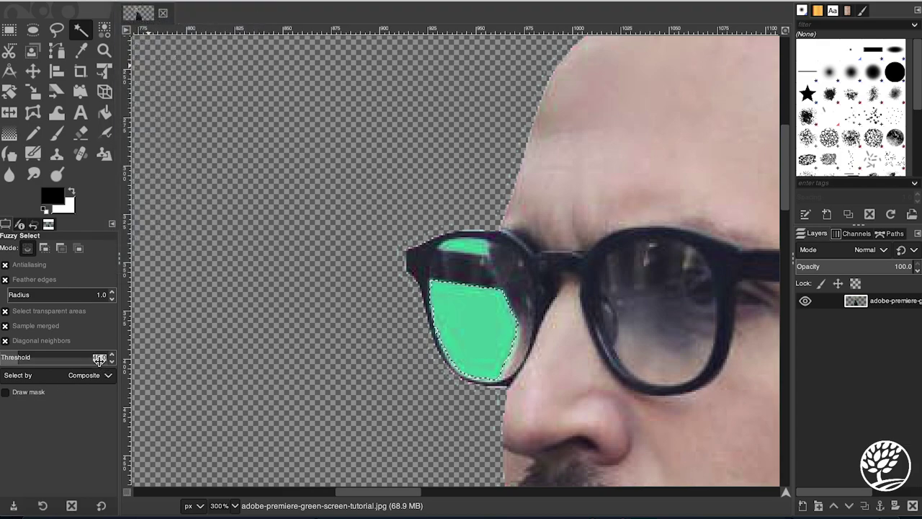
text(33)
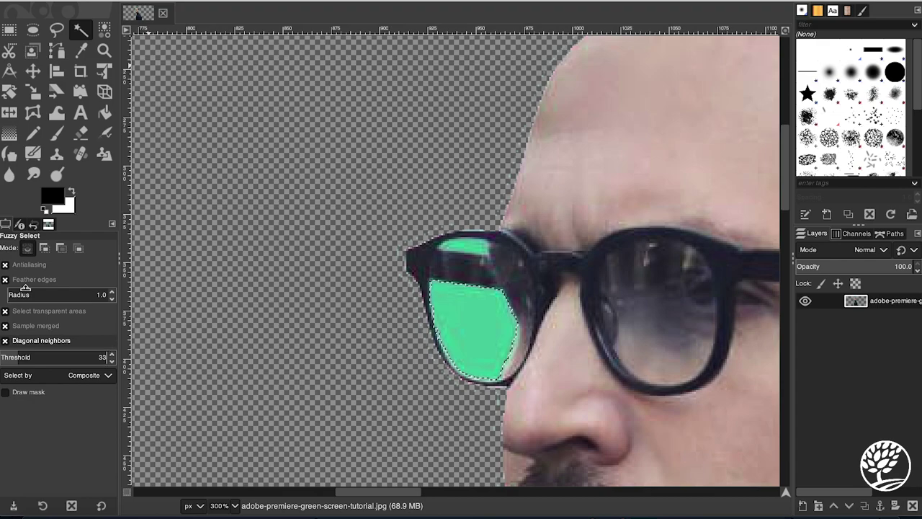
click(481, 307)
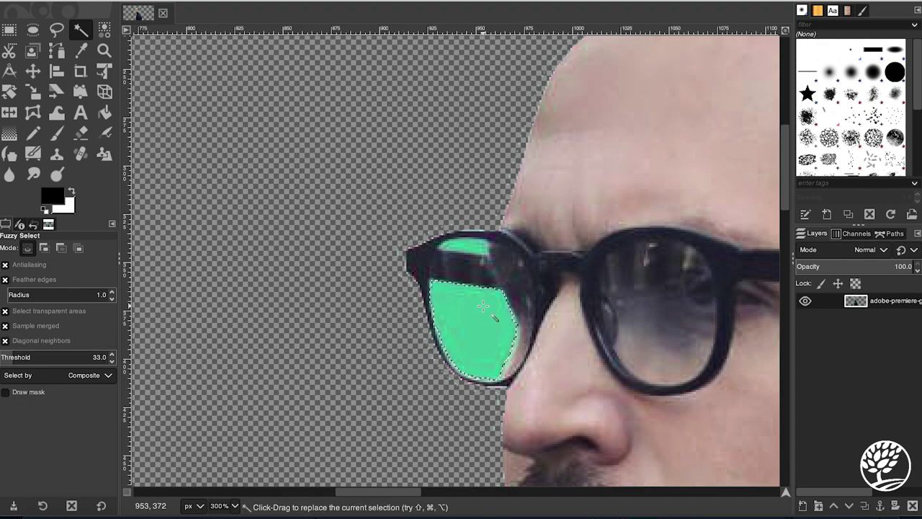
click(137, 4)
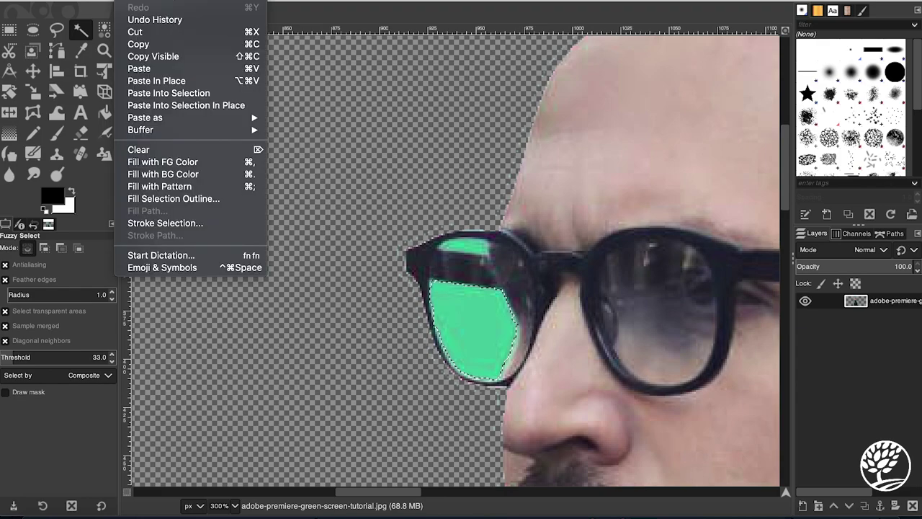
click(145, 151)
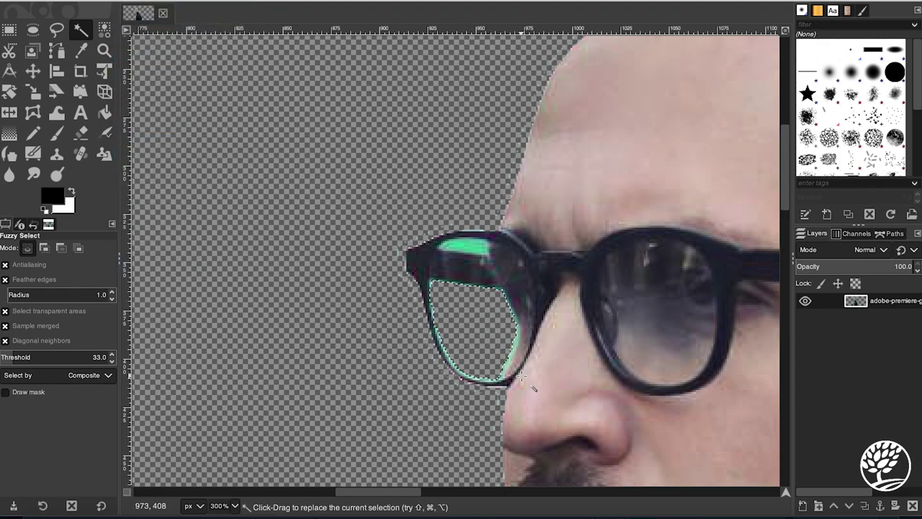
Step: Select the green highlight on top of the lens frame and clear it
ctrl+scroll(522, 373, up, 2)
ctrl+scroll(521, 373, up, 2)
ctrl+scroll(521, 373, down, 3)
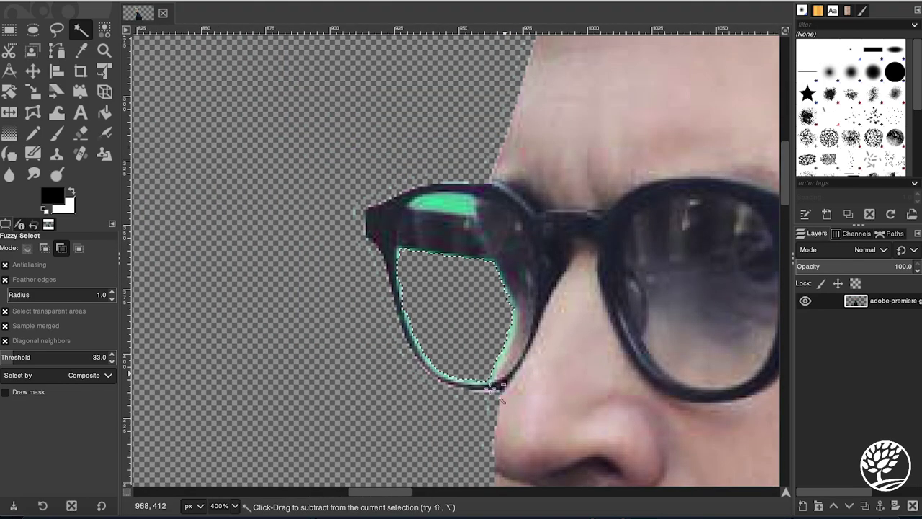
click(453, 206)
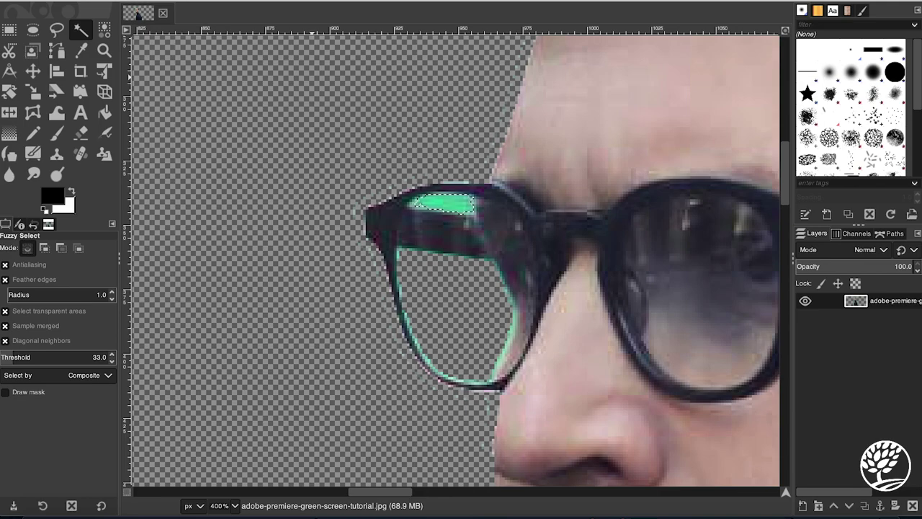
click(138, 0)
mouse_move(141, 130)
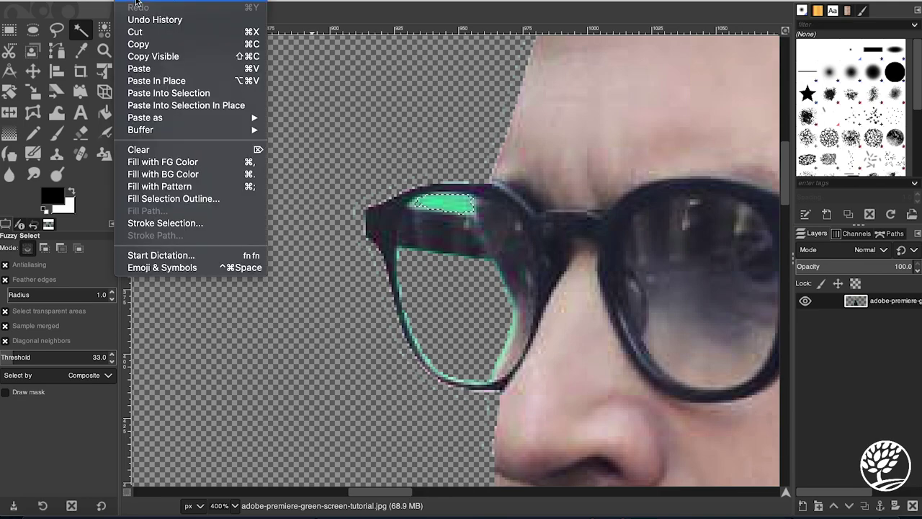
click(153, 150)
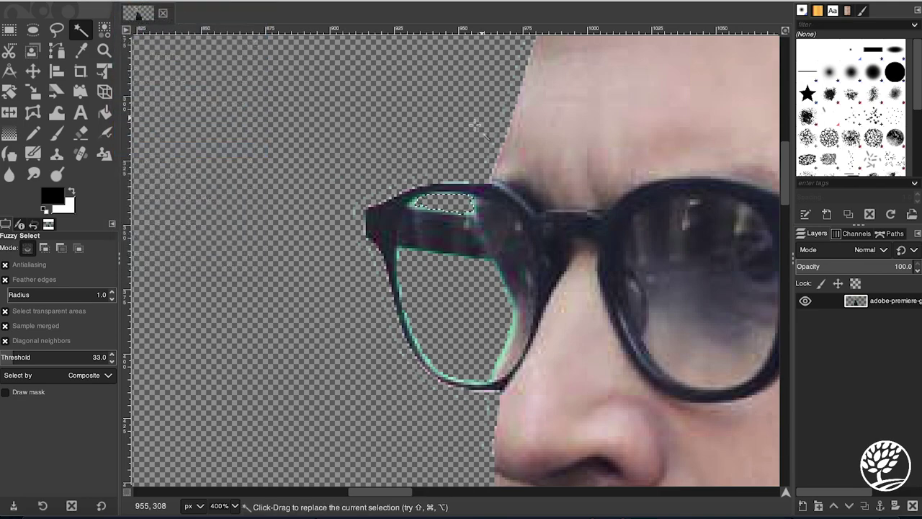
scroll(482, 343, down, 5)
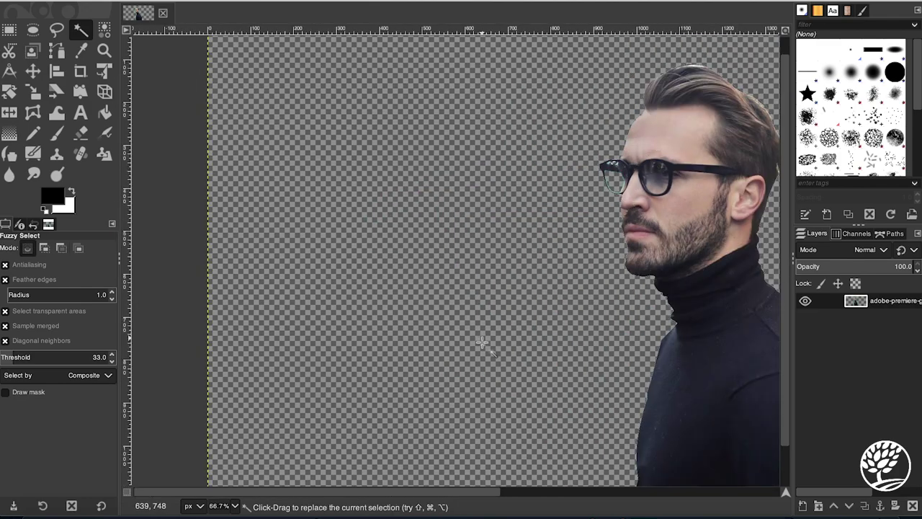
mouse_move(465, 492)
mouse_down()
mouse_move(621, 487)
mouse_move(576, 486)
mouse_up()
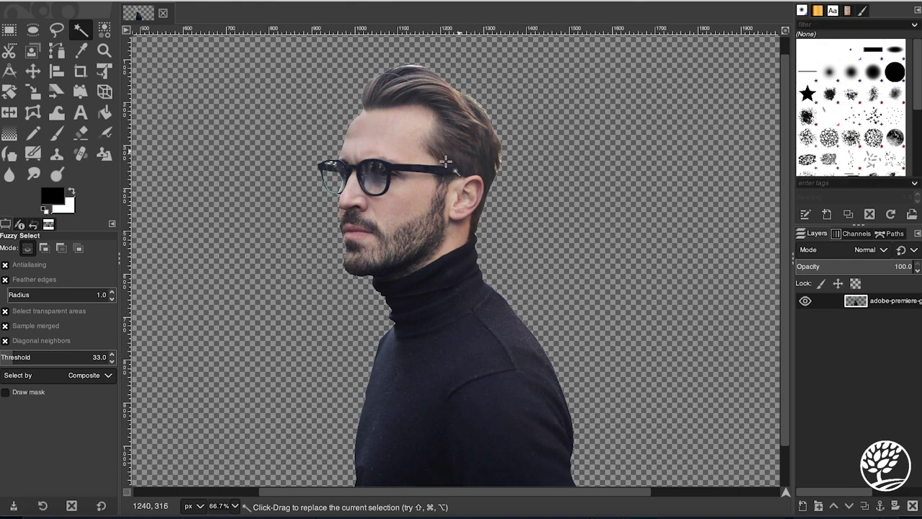
scroll(500, 99, up, 1)
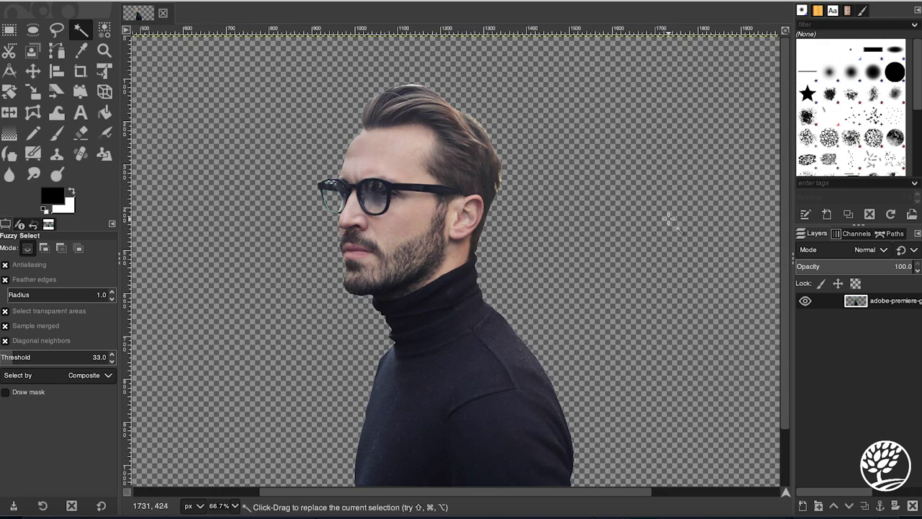
ctrl+scroll(601, 291, down, 2)
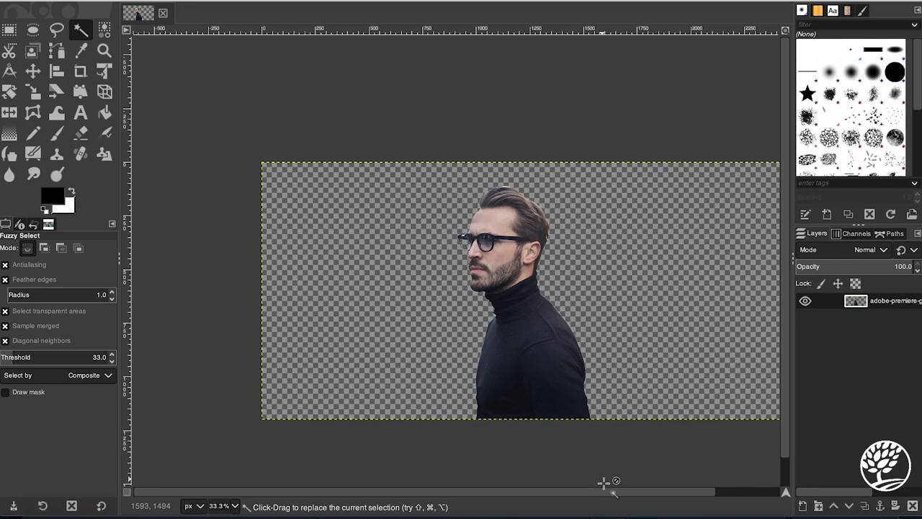
Step: Check the man's layer by toggling its visibility and viewing its layer options, then bring up the File menu
drag(603, 489, 625, 489)
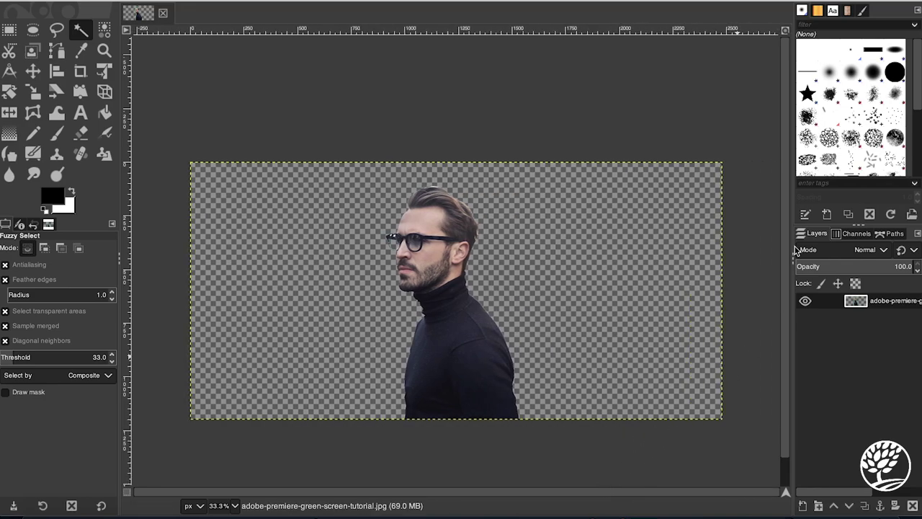
click(806, 301)
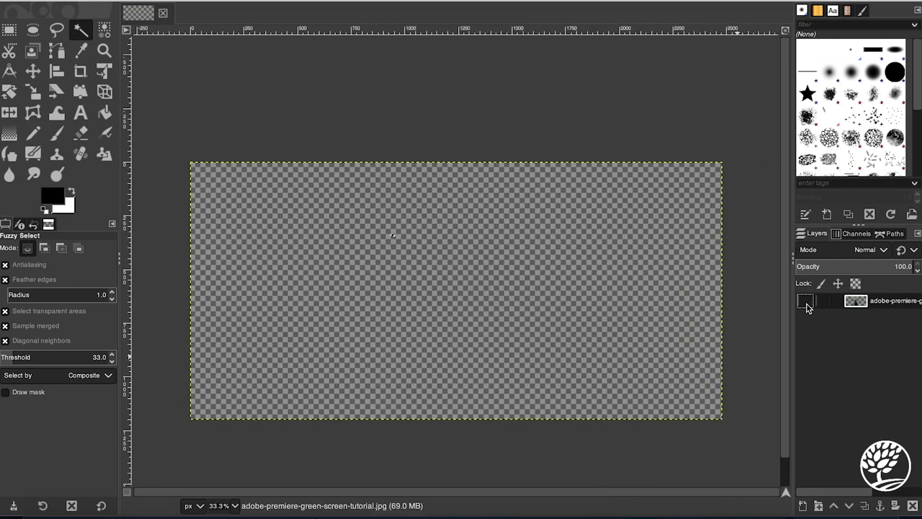
click(805, 301)
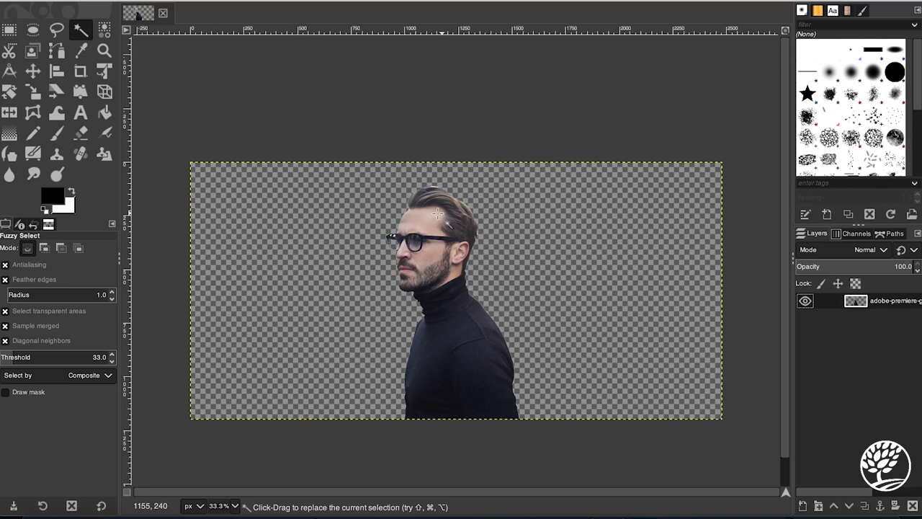
right_click(861, 302)
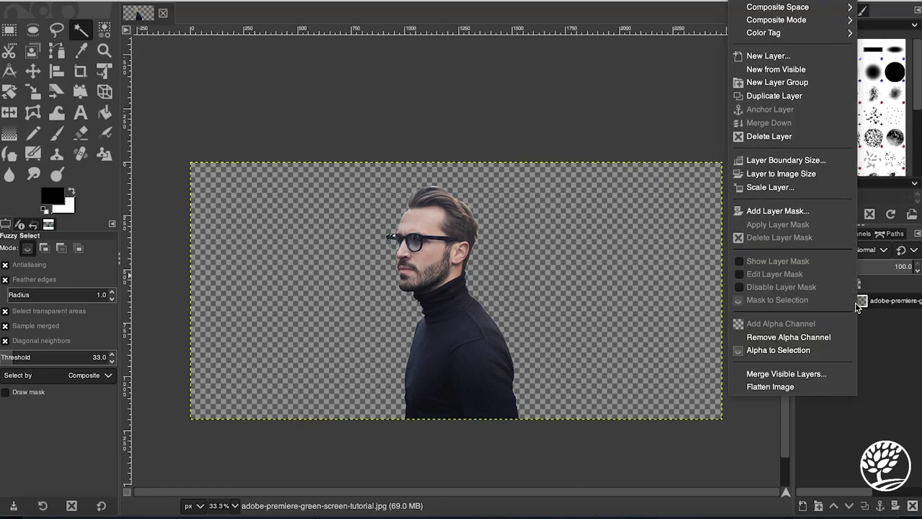
click(539, 114)
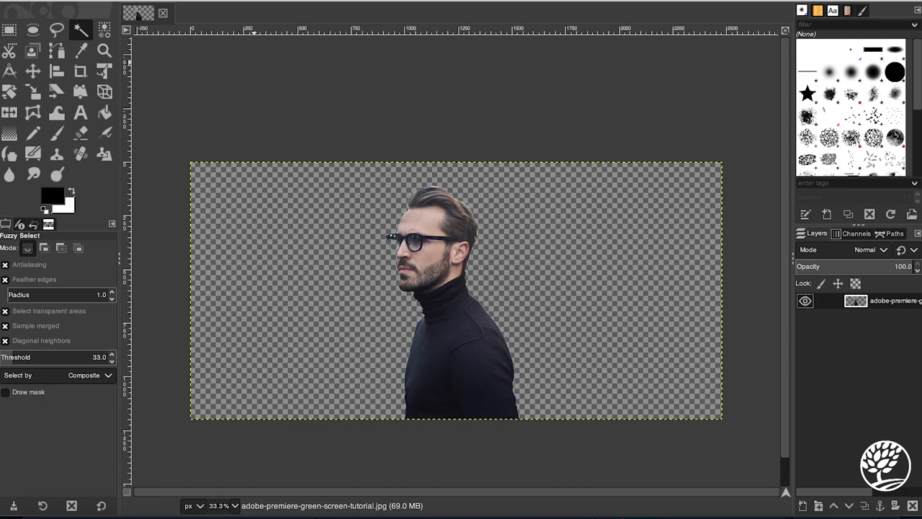
click(108, 2)
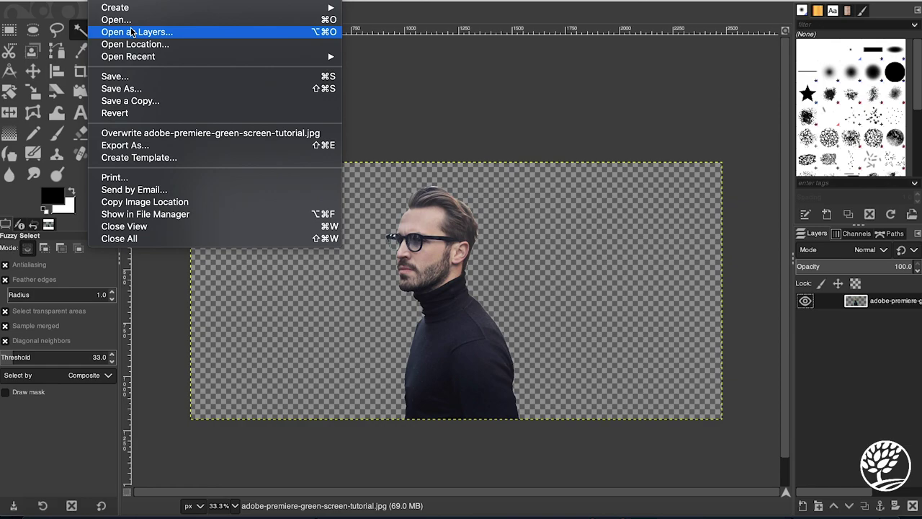
Step: Open the brick wall JPG as a new layer, converting it to GIMP built-in sRGB
click(132, 32)
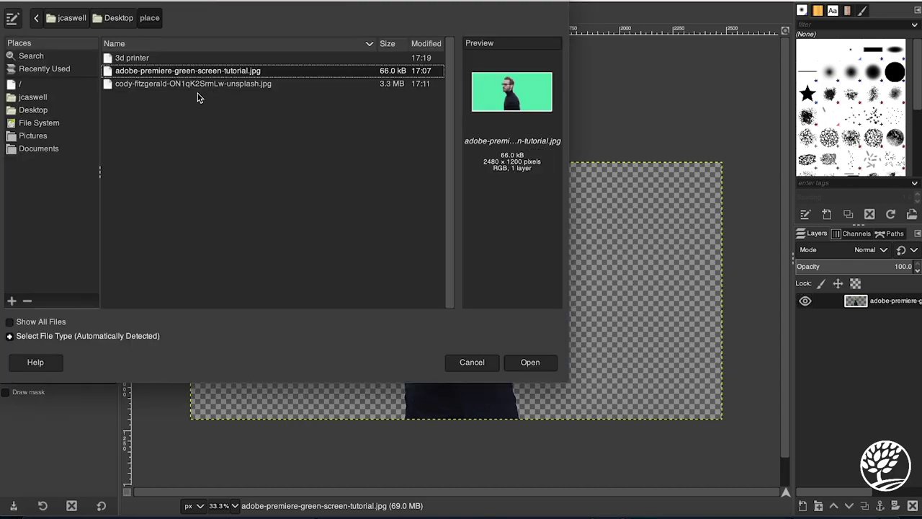
click(192, 85)
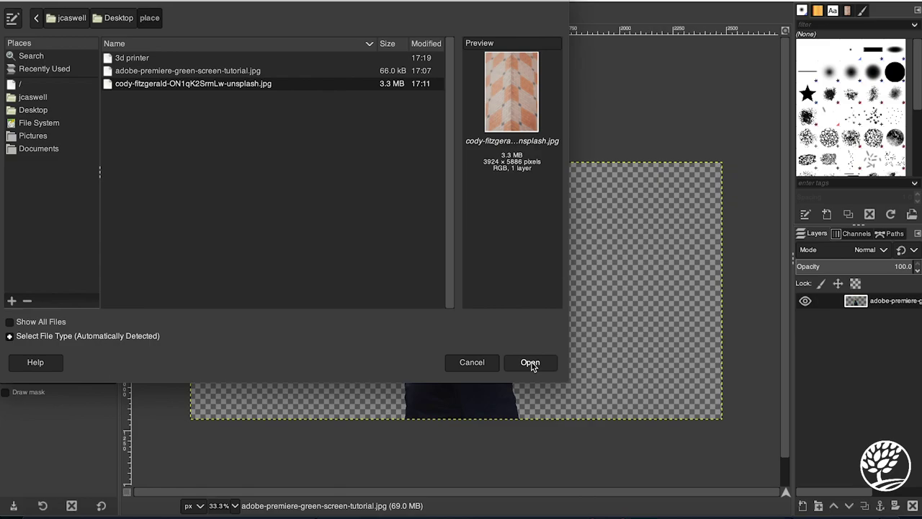
click(529, 363)
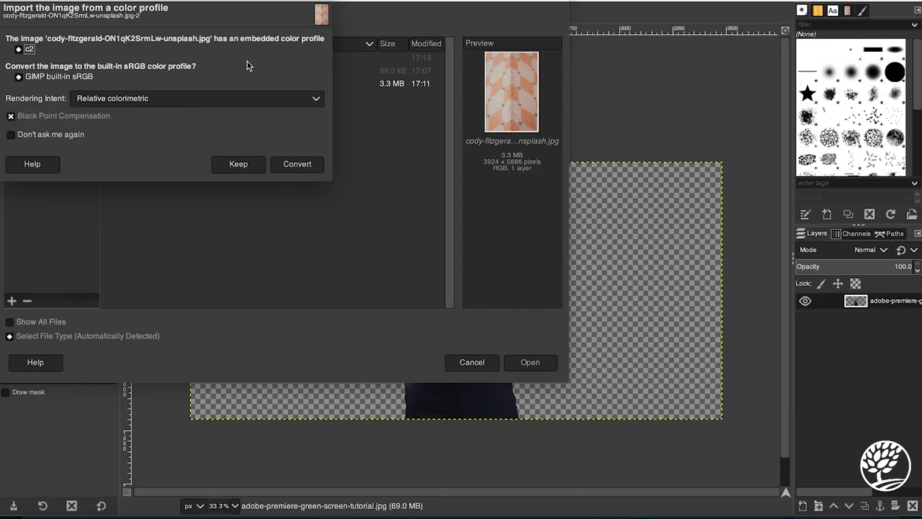
click(293, 165)
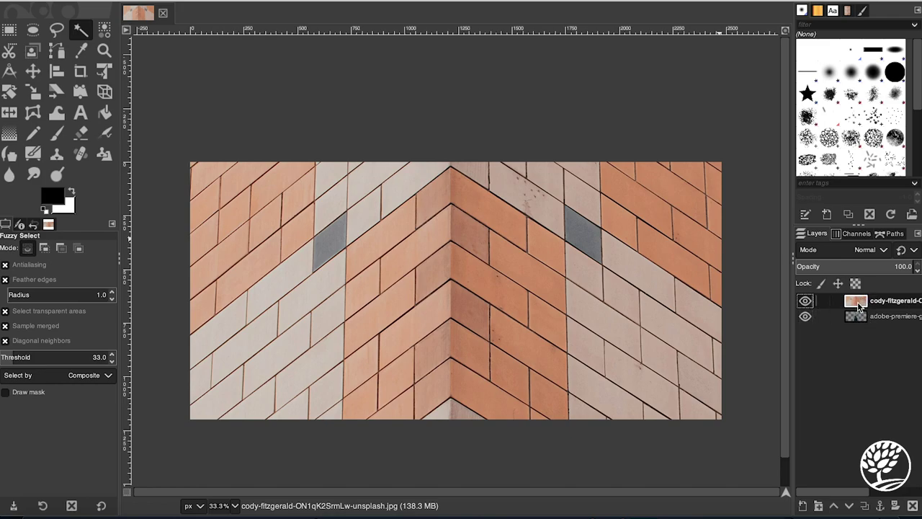
Step: Toggle the brick wall layer's visibility, then drag the man's layer above it
click(805, 303)
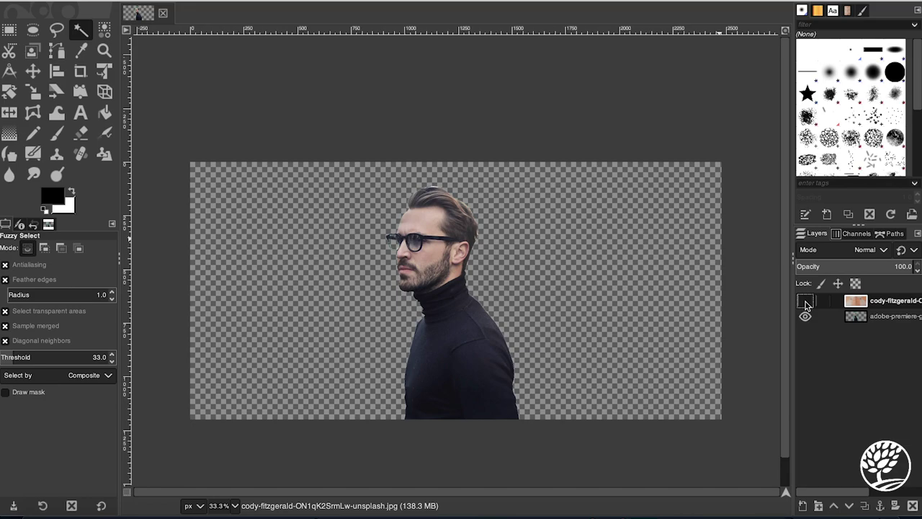
click(806, 303)
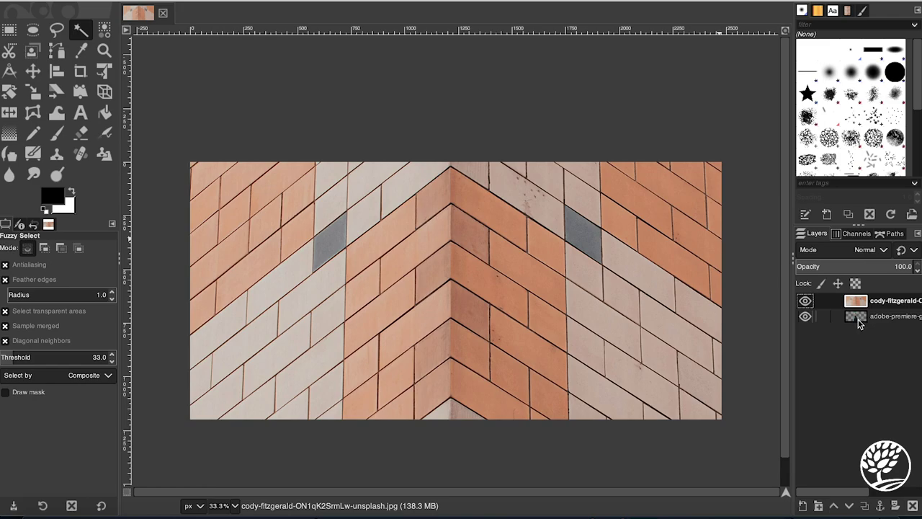
click(857, 321)
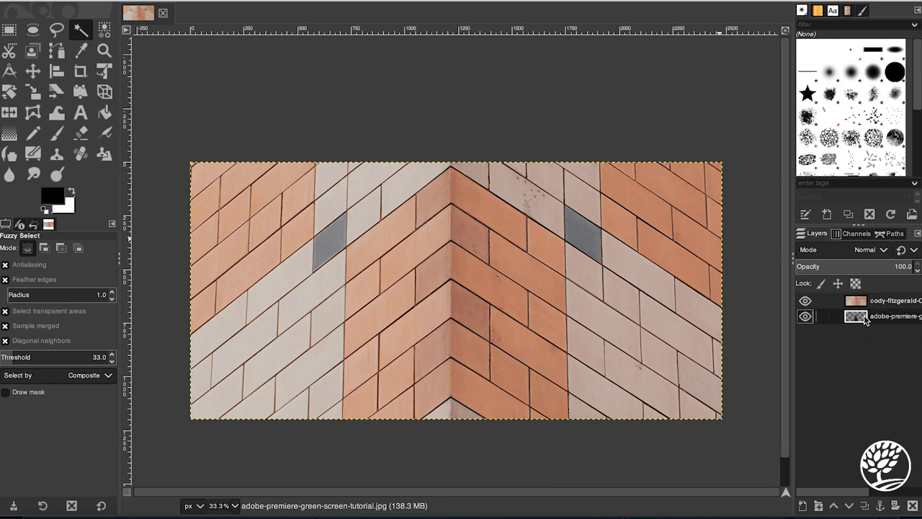
mouse_move(863, 316)
mouse_down()
mouse_move(875, 298)
mouse_move(876, 325)
mouse_up()
Step: Raise the man's layer above the brick wall and zoom in on his face
click(836, 507)
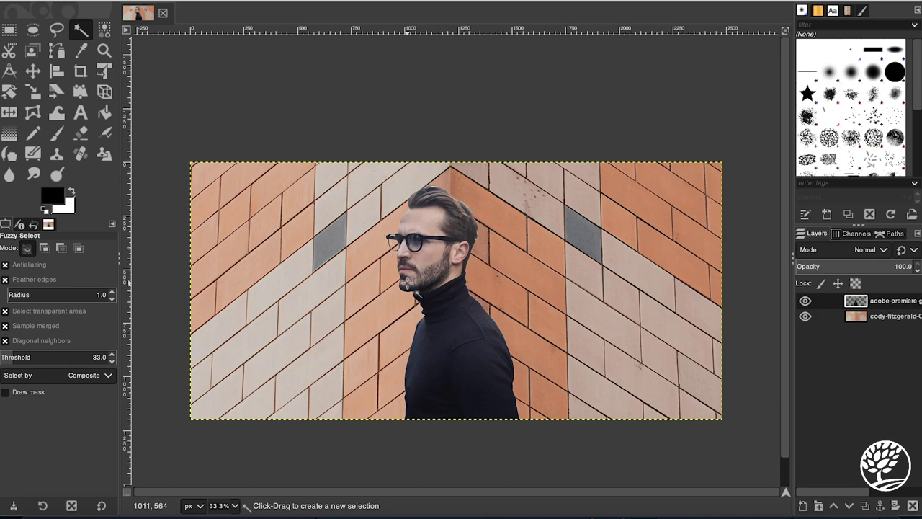
key(ctrl)
scroll(389, 278, up, 1)
scroll(391, 266, up, 1)
scroll(403, 252, up, 4)
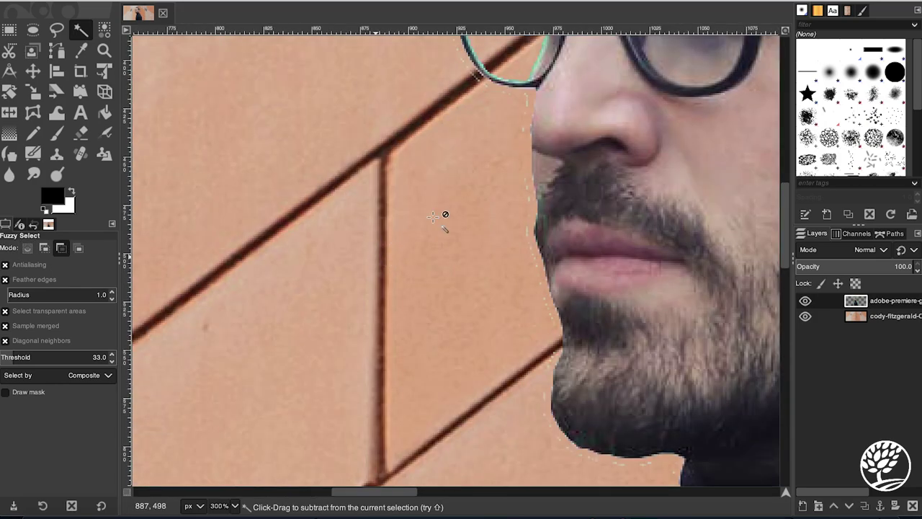
scroll(515, 162, up, 7)
scroll(515, 162, down, 5)
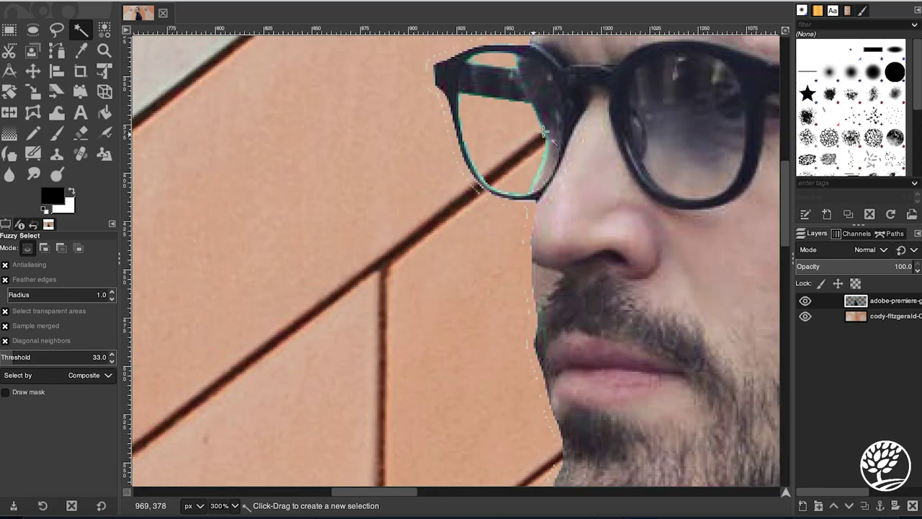
Step: With the background hidden, erase the green fringe inside the lens, then re-show the wall and zoom out
click(806, 318)
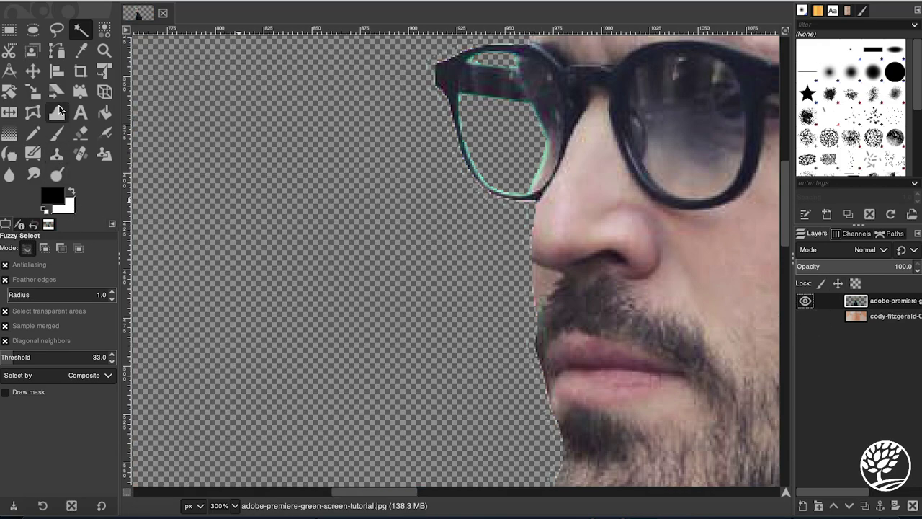
click(82, 134)
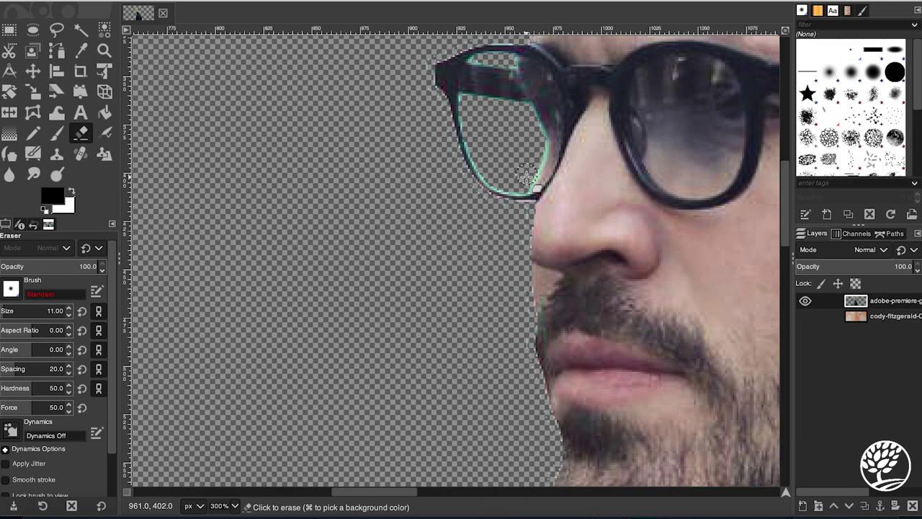
click(532, 178)
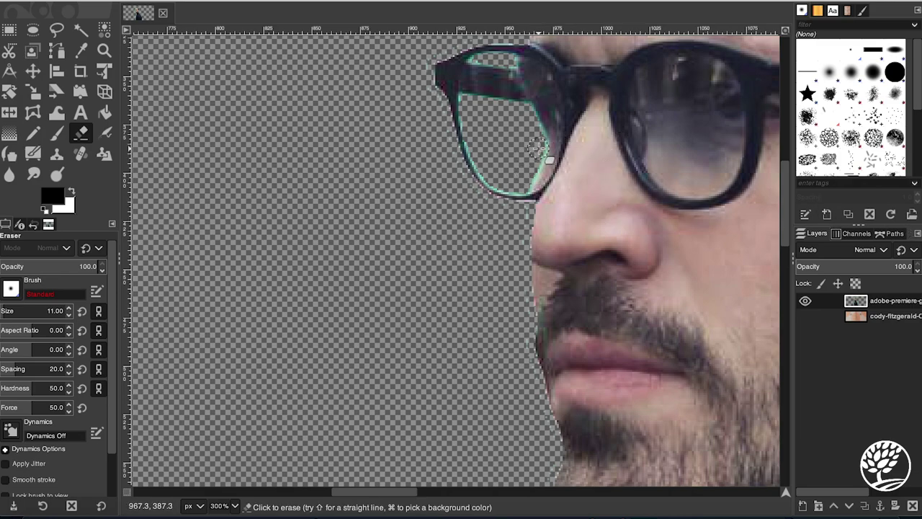
click(806, 316)
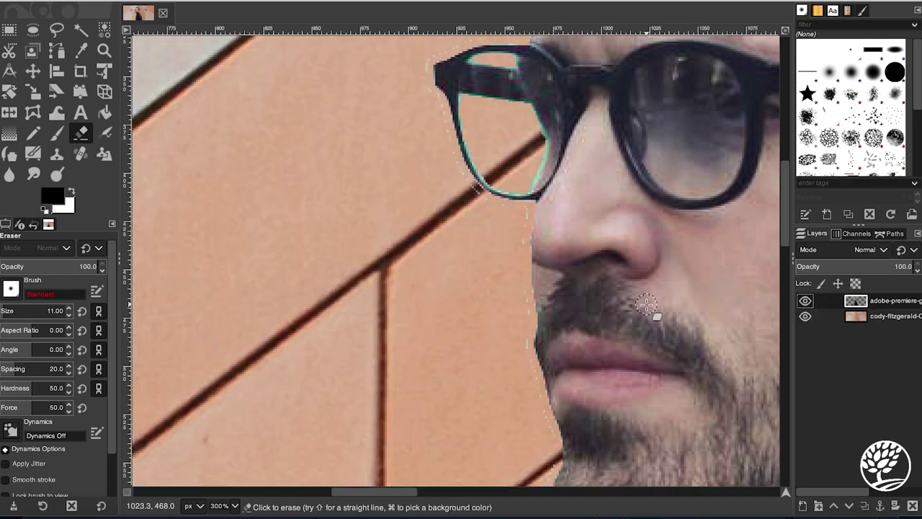
ctrl+scroll(646, 305, down, 3)
ctrl+scroll(657, 335, down, 1)
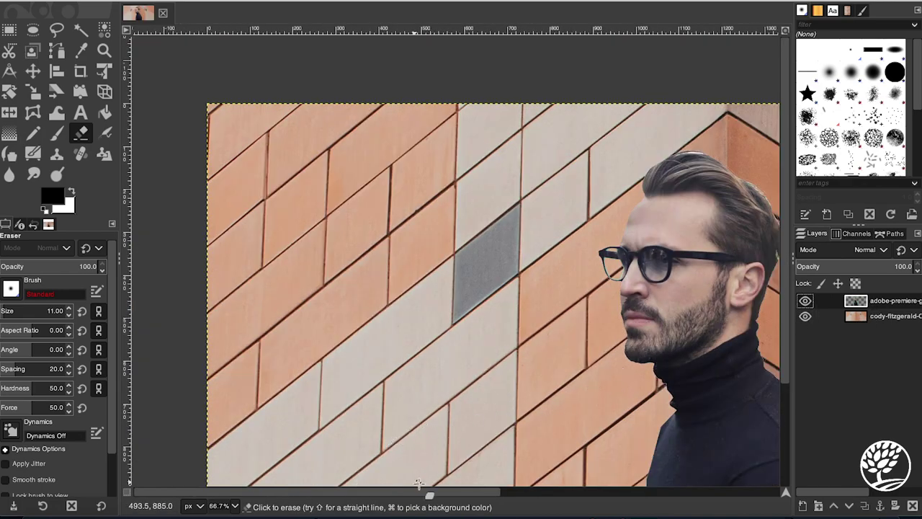
drag(424, 493, 540, 493)
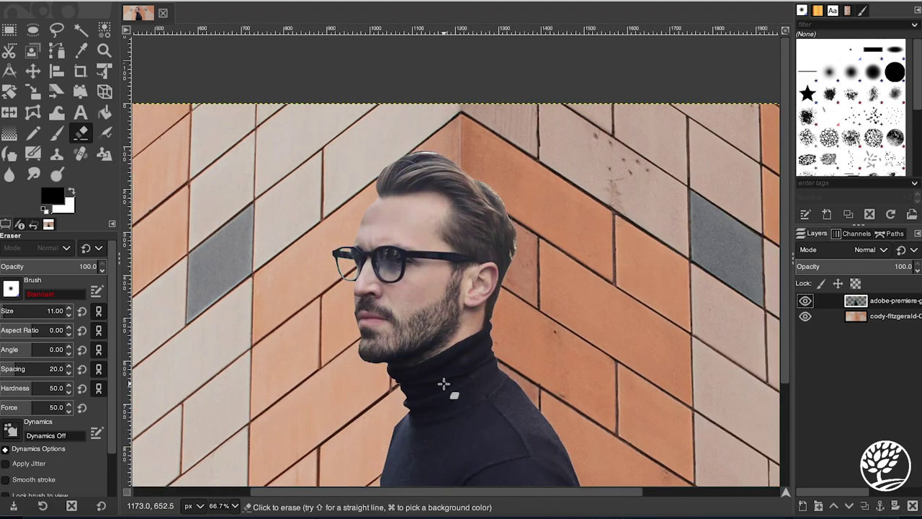
ctrl+scroll(420, 356, down, 1)
ctrl+scroll(368, 338, down, 1)
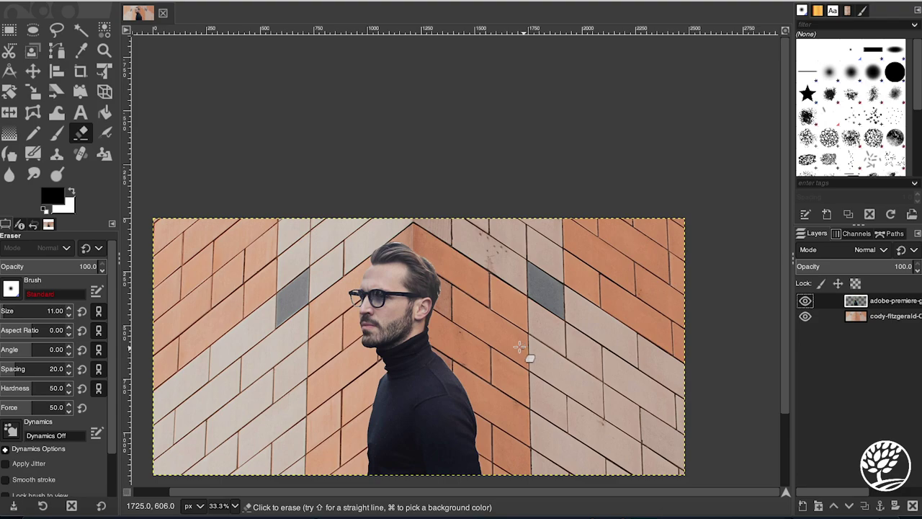
Step: Move the man layer slightly left and down over the brick wall
click(33, 70)
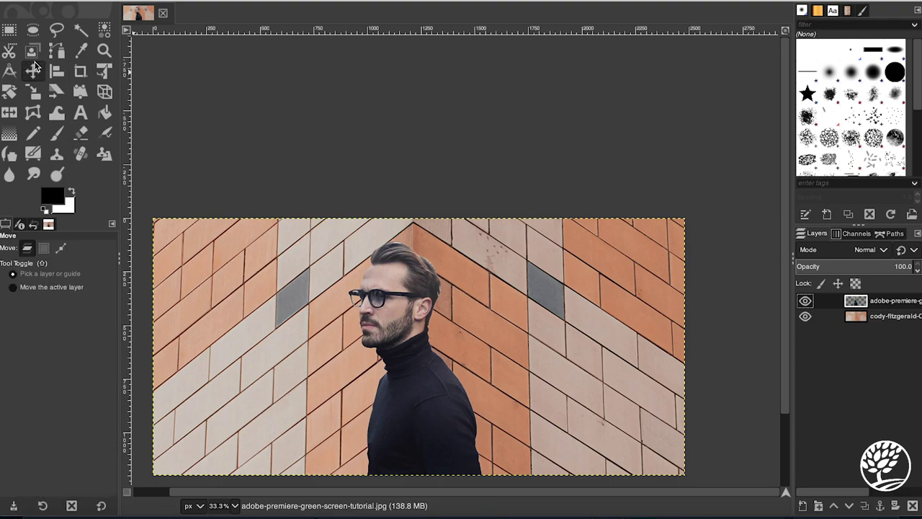
mouse_move(419, 315)
mouse_down()
mouse_move(407, 324)
mouse_move(434, 322)
mouse_up()
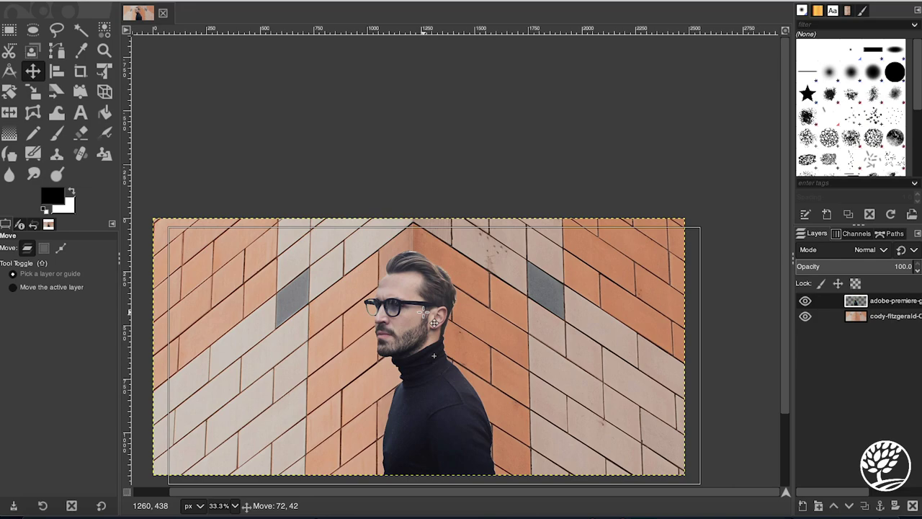
drag(434, 322, 434, 322)
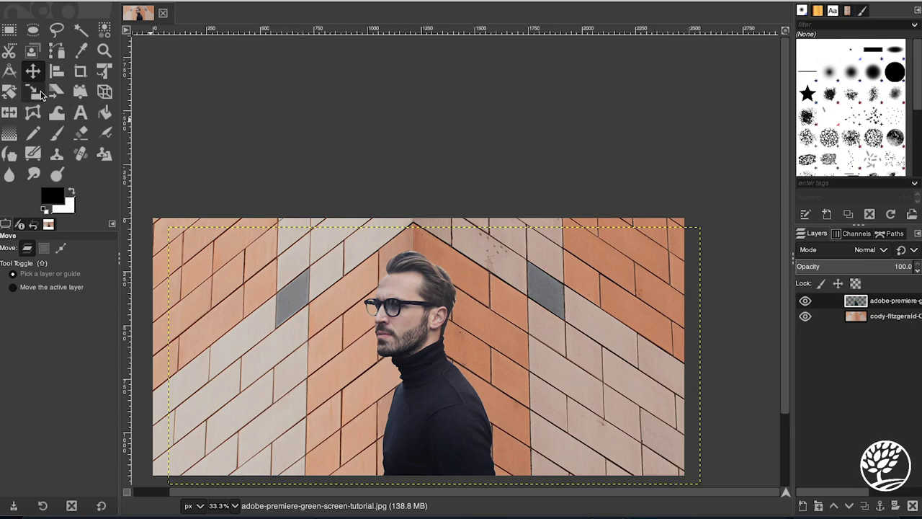
Step: Scale the man layer to 2279 × 1103 px, comparing against the original
click(32, 92)
drag(183, 239, 212, 251)
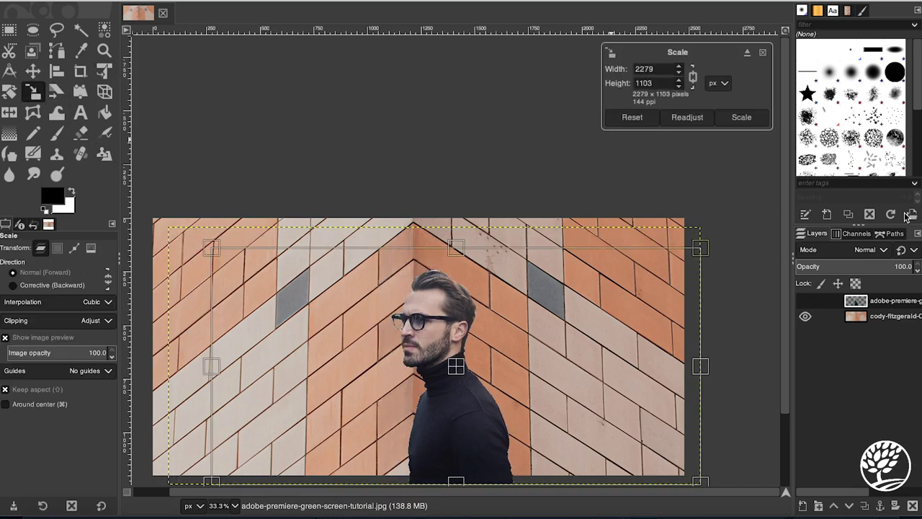
click(804, 301)
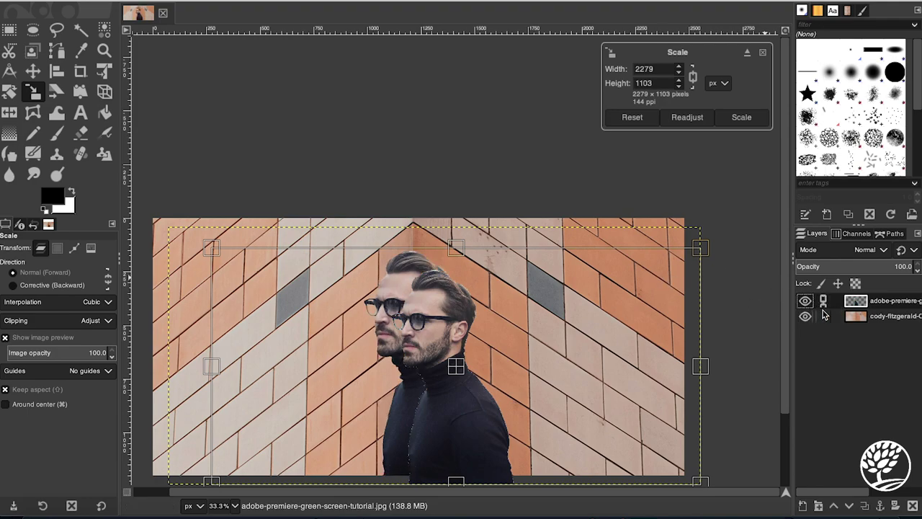
click(804, 301)
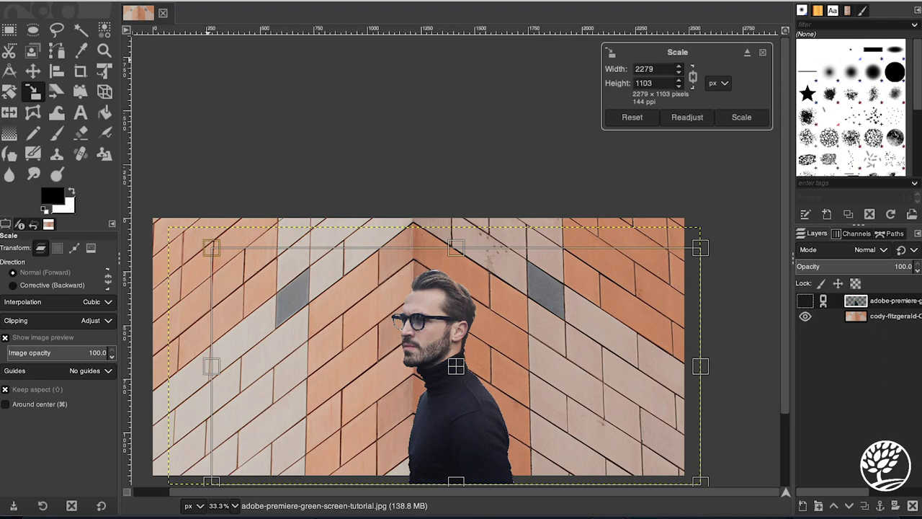
click(105, 0)
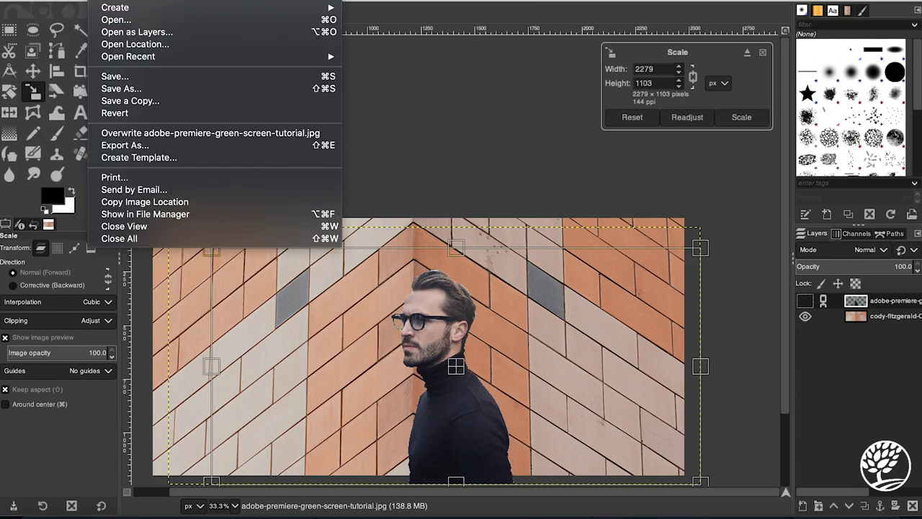
Step: Save the composite as adobe-premiere-green-screen-tutorial.xcf in the Desktop place folder
click(145, 145)
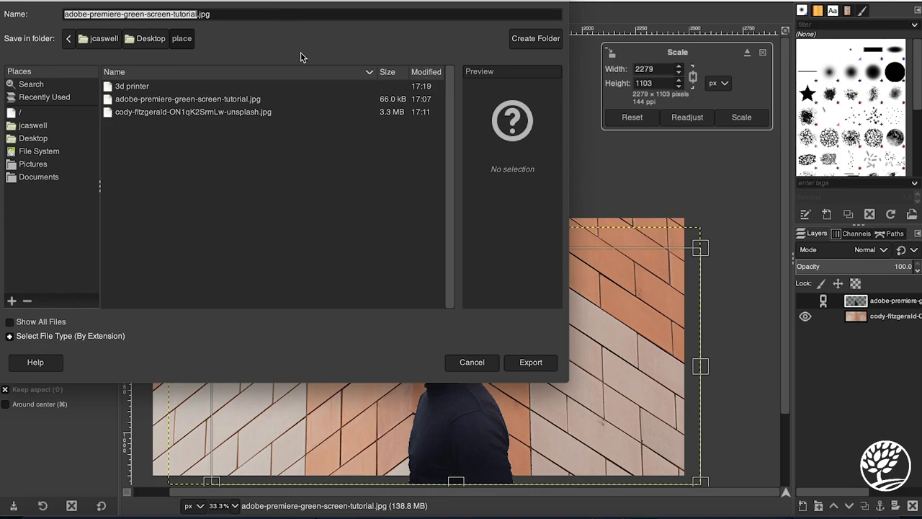
click(470, 362)
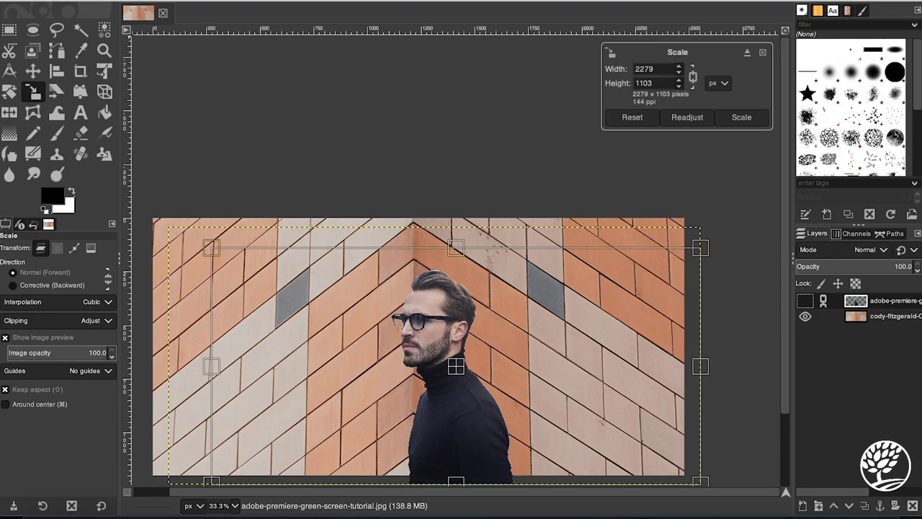
click(133, 1)
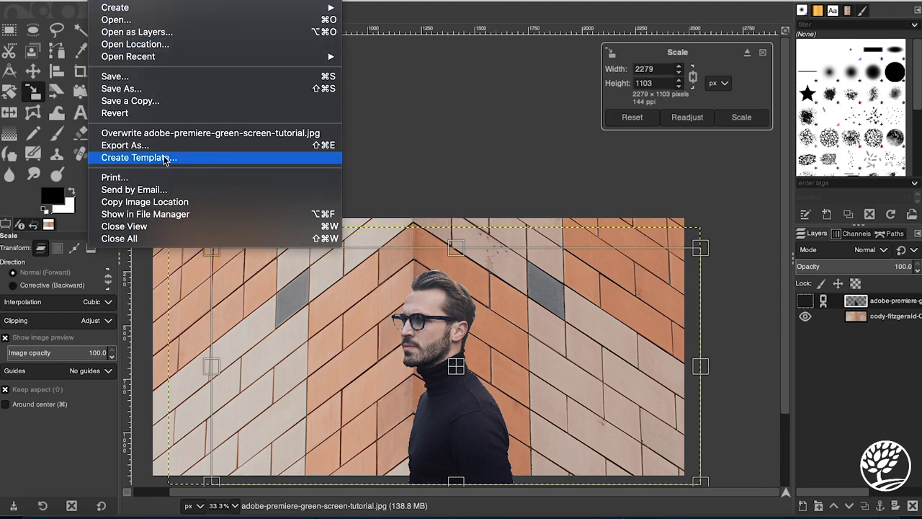
click(189, 74)
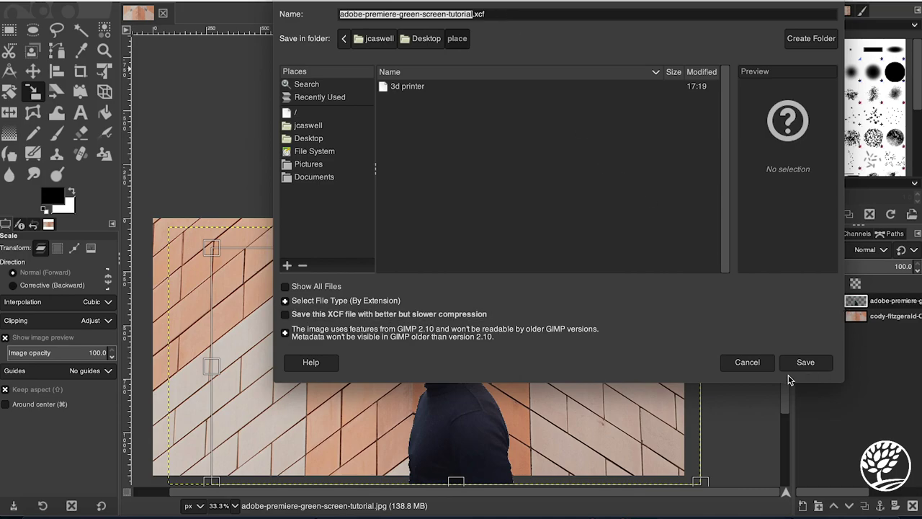
click(805, 363)
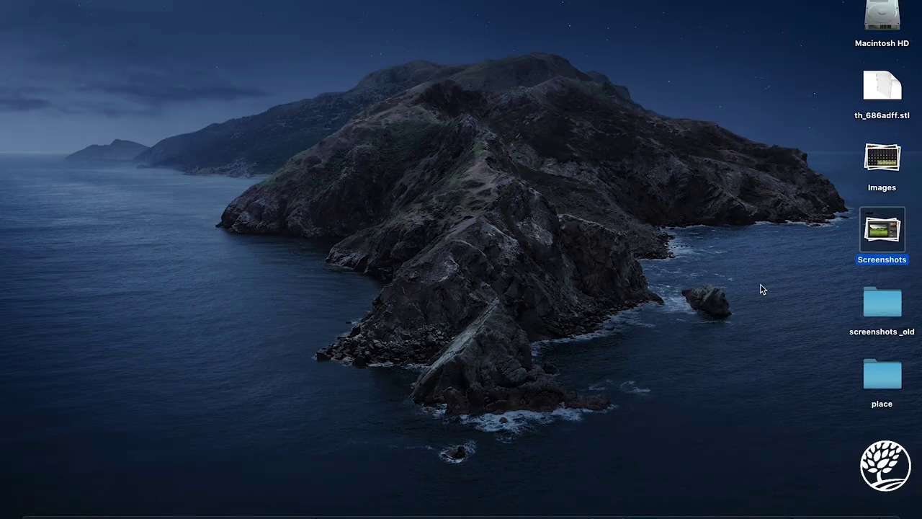
Step: Open adobe-premiere-green-screen-tutorial.xcf from the place folder in GIMP
double_click(891, 395)
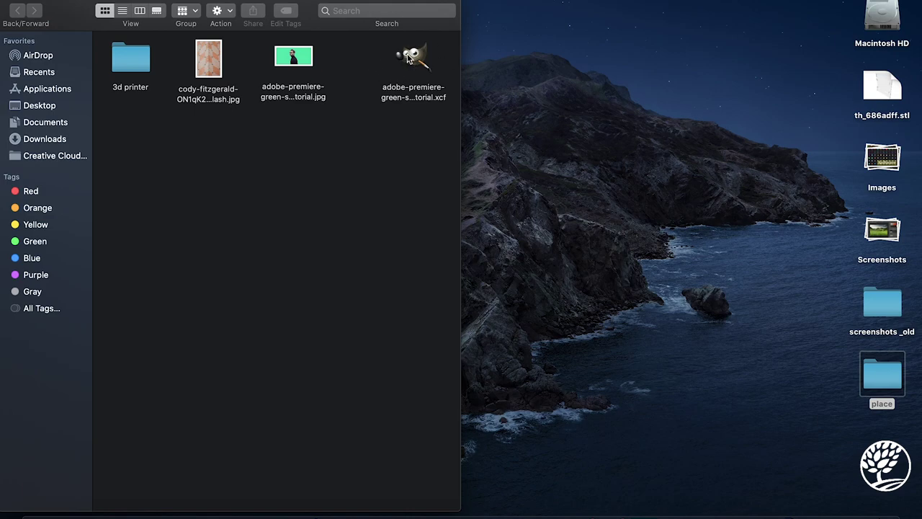
double_click(408, 58)
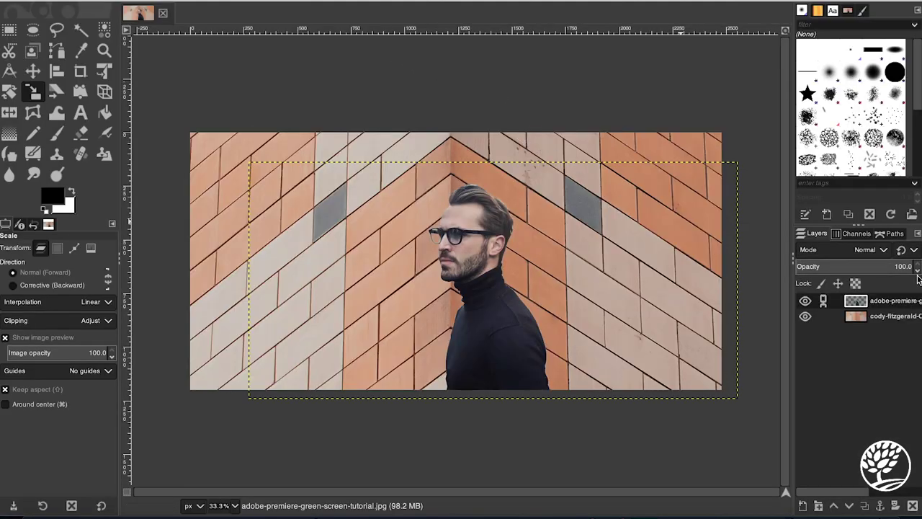
click(872, 319)
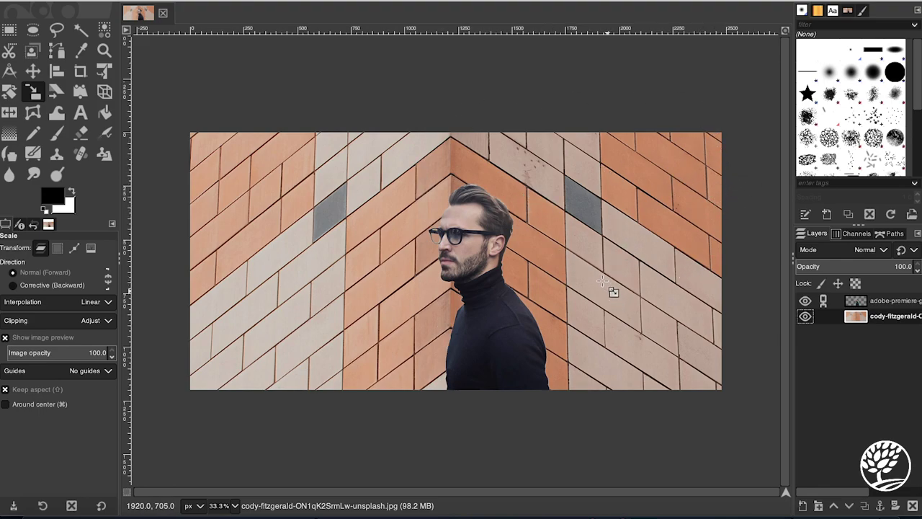
click(877, 303)
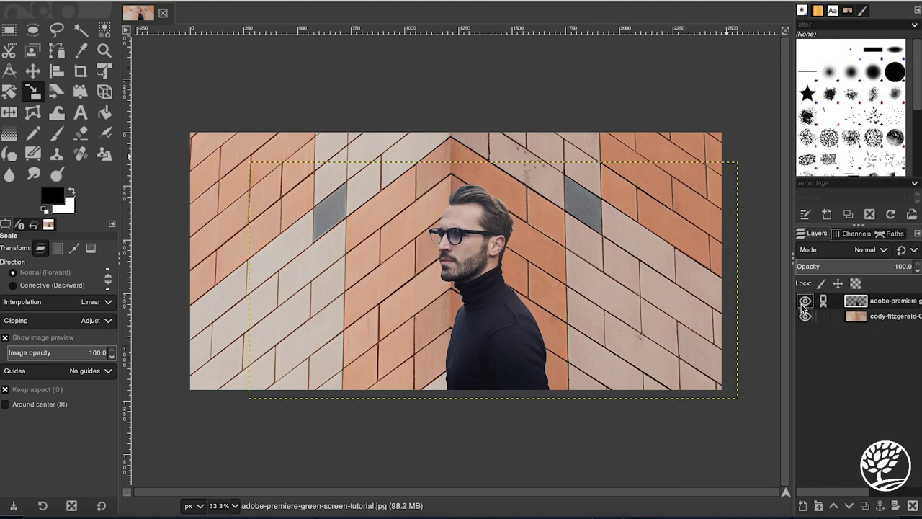
Step: Merge the man-in-glasses layer down onto the brick wall layer via Merge Down
right_click(873, 309)
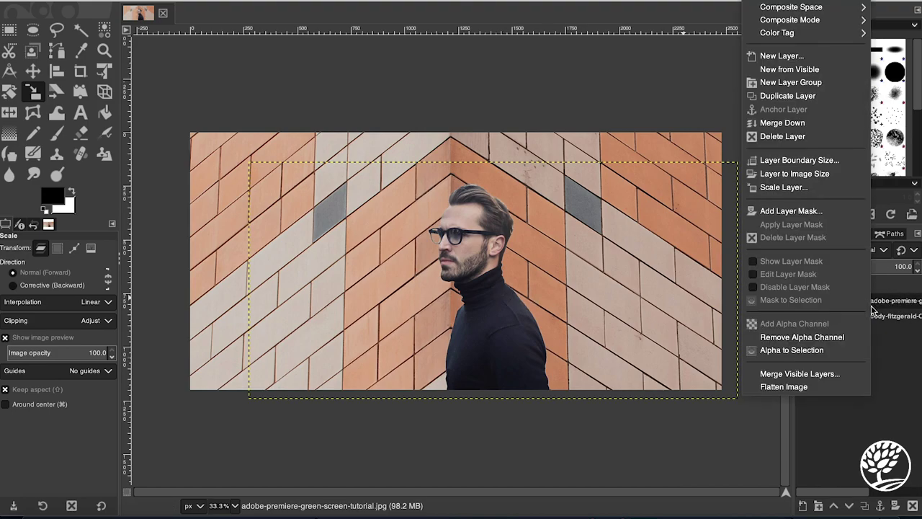
click(809, 126)
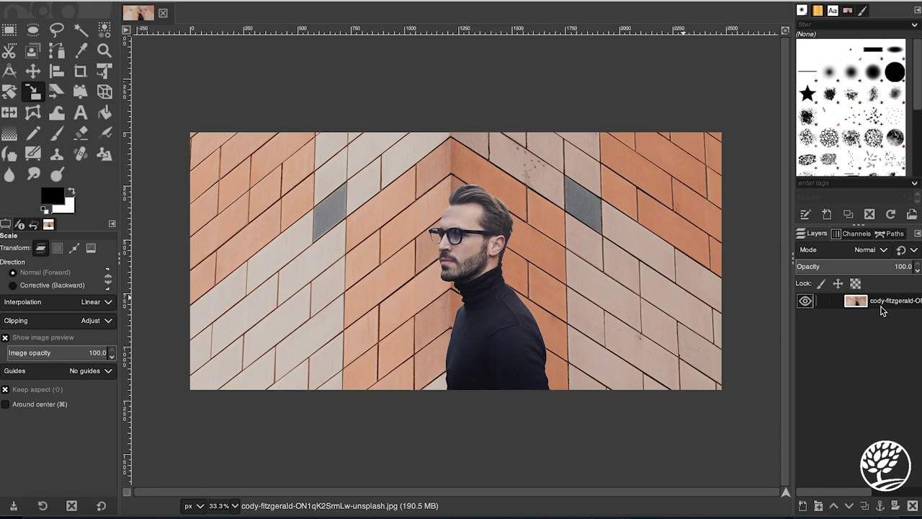